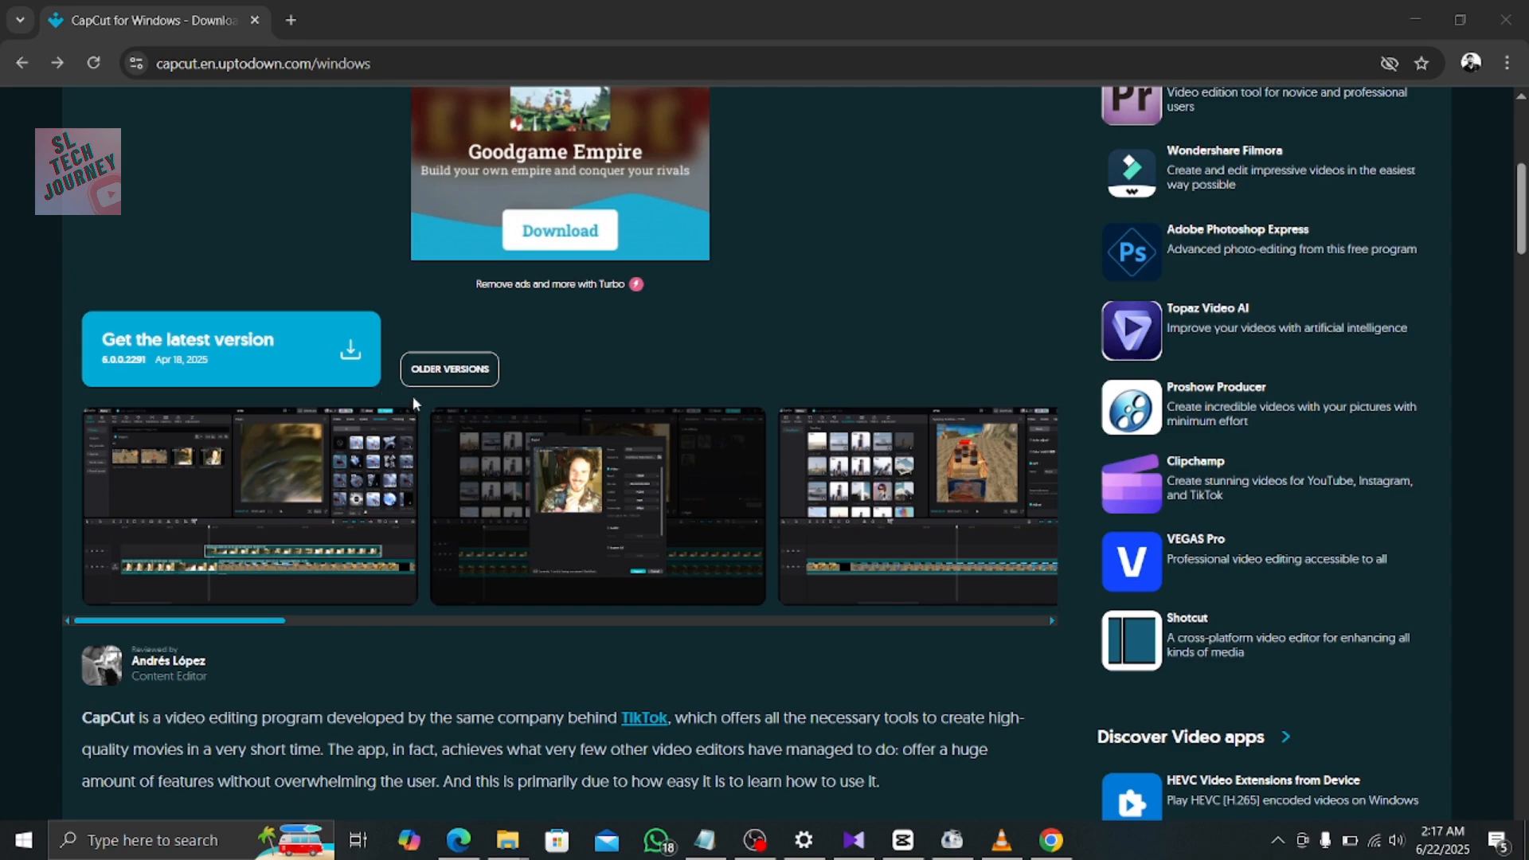
# Open the full list of older CapCut for Windows versions and select version 1.4.0.188 for download
pyautogui.click(451, 370)
pyautogui.scroll(-7, 370, 399)
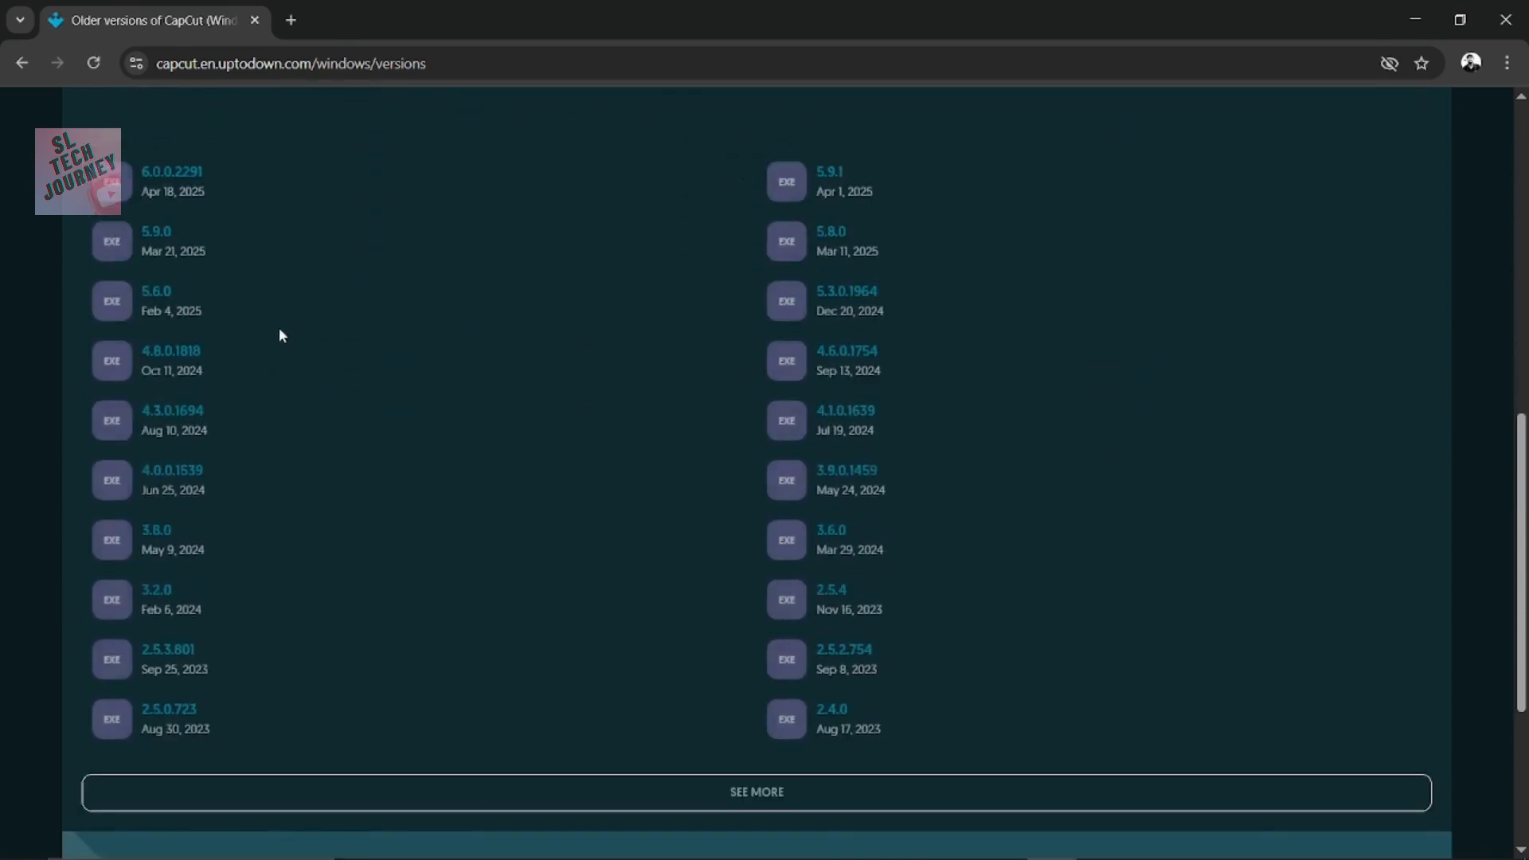
pyautogui.scroll(-3, 263, 262)
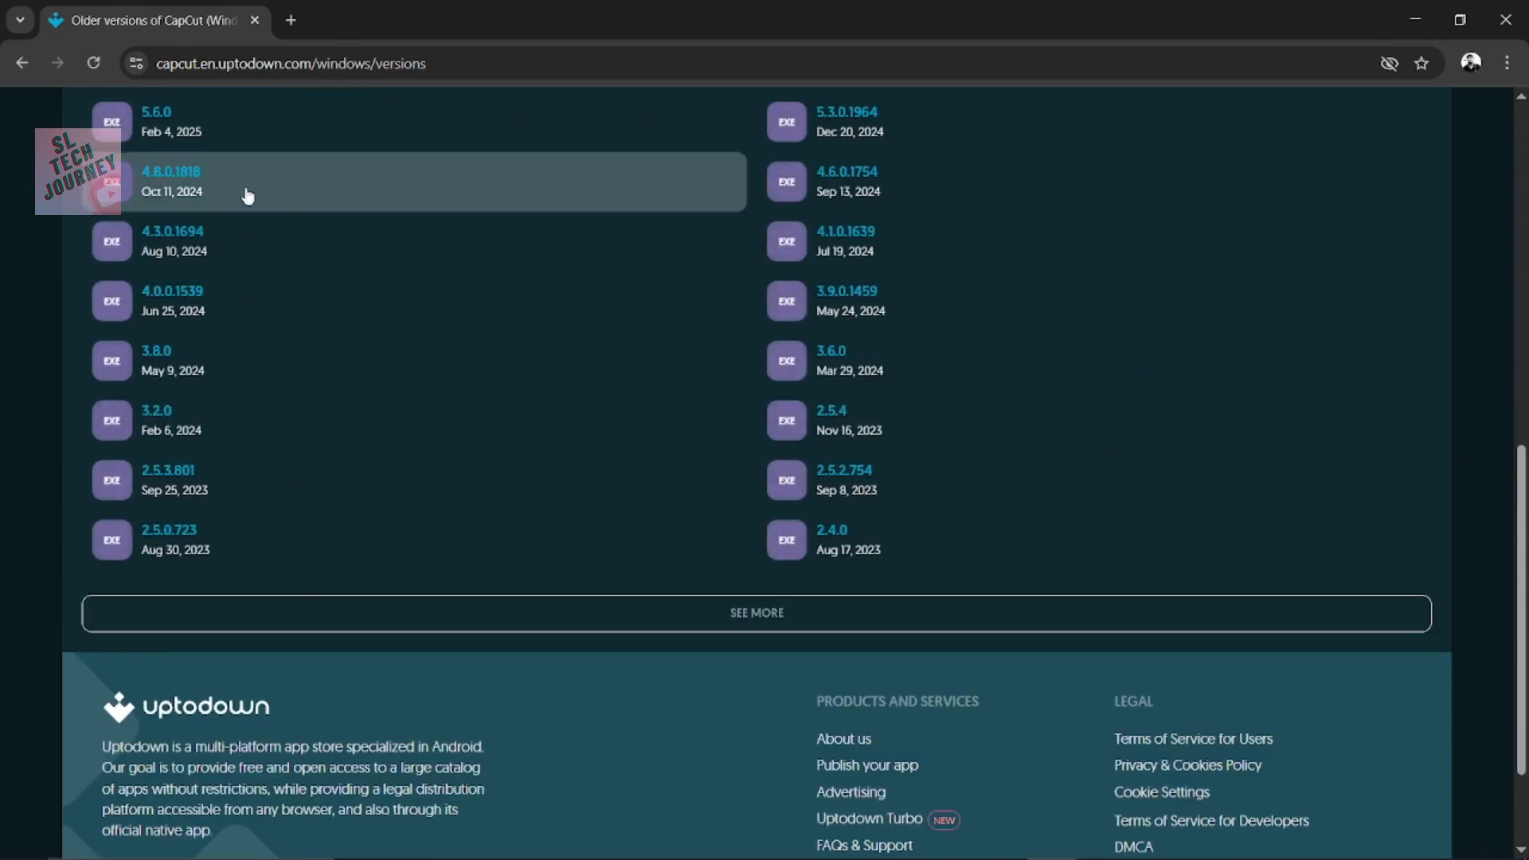
pyautogui.click(762, 623)
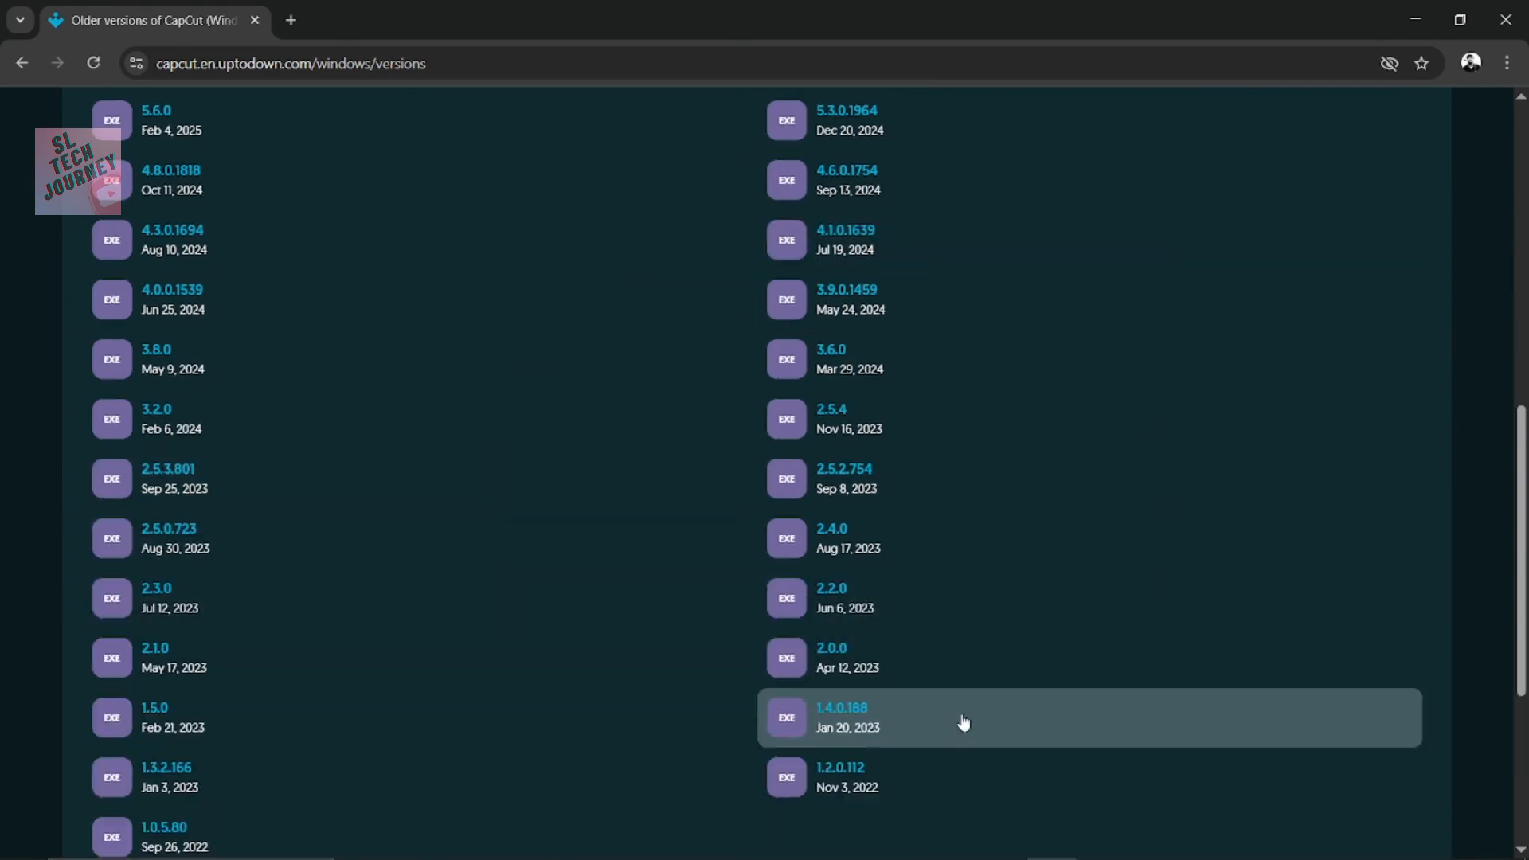
pyautogui.scroll(-1, 859, 633)
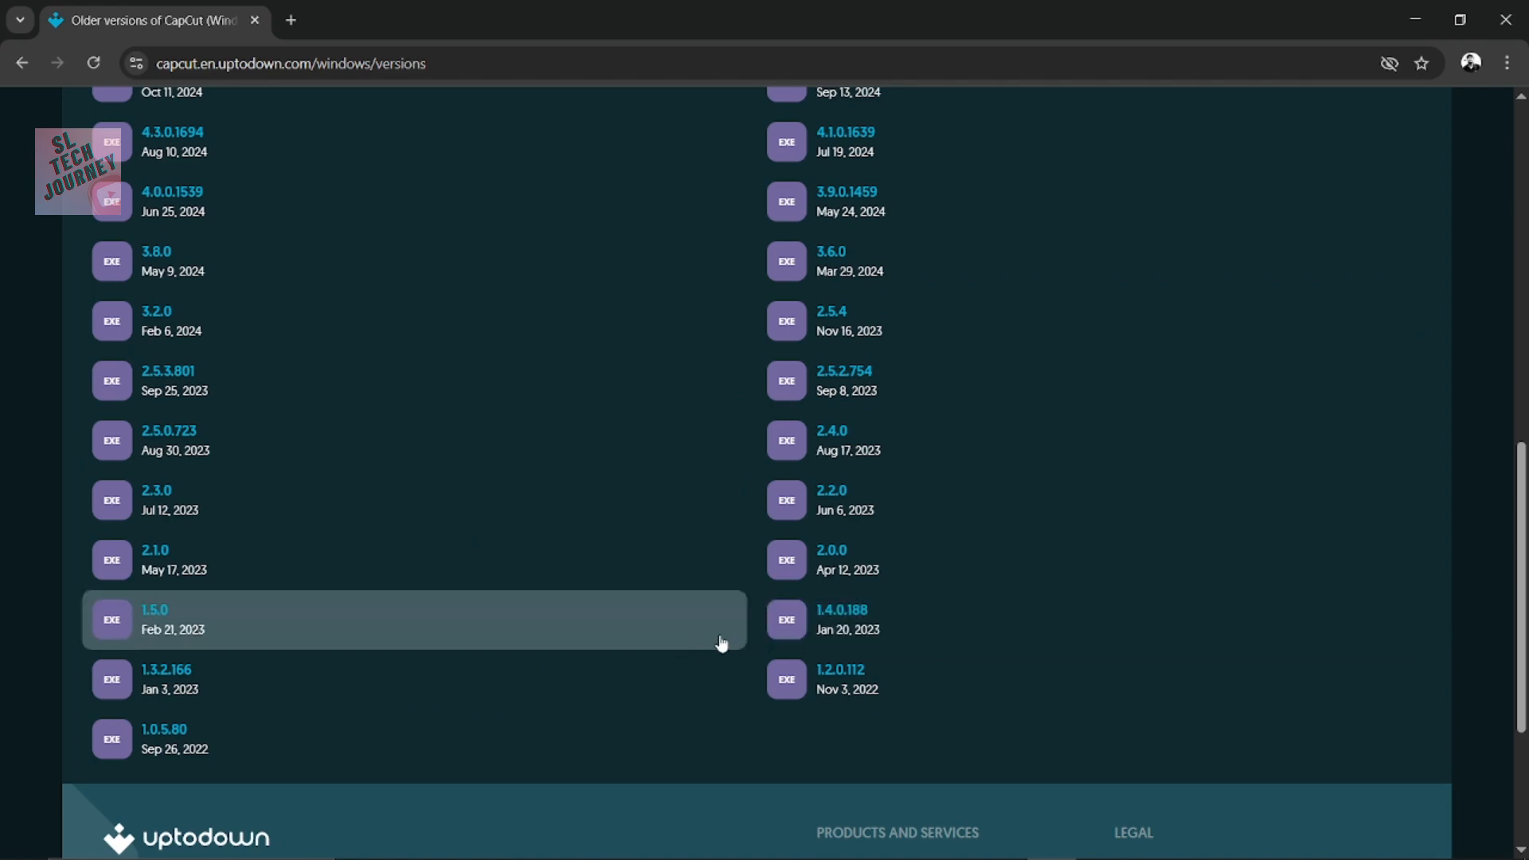
pyautogui.click(838, 624)
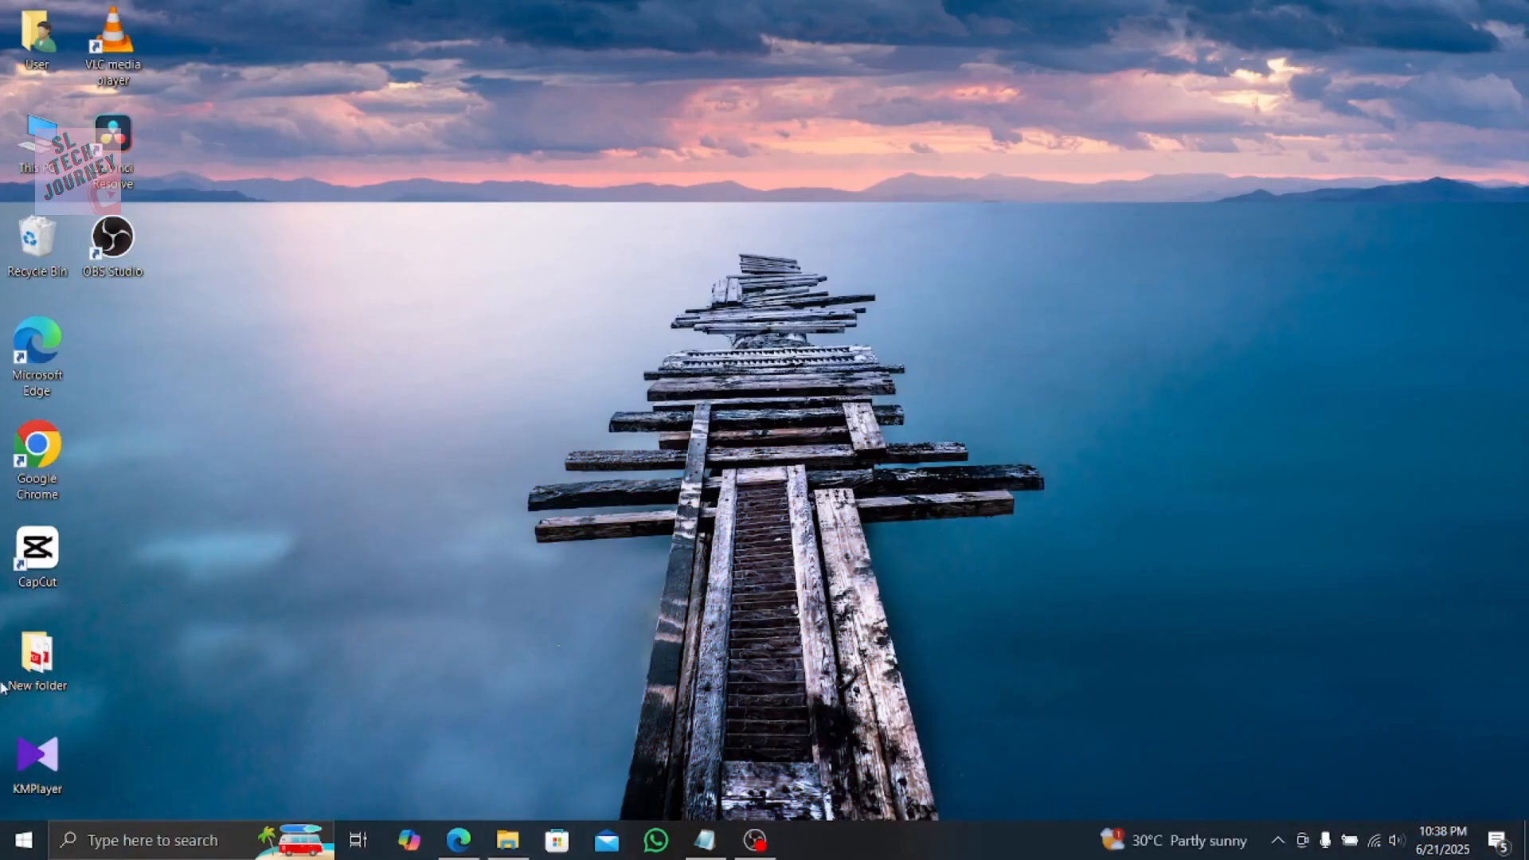
# Open the Apps & features settings from This PC's option to uninstall or change a program
pyautogui.click(507, 840)
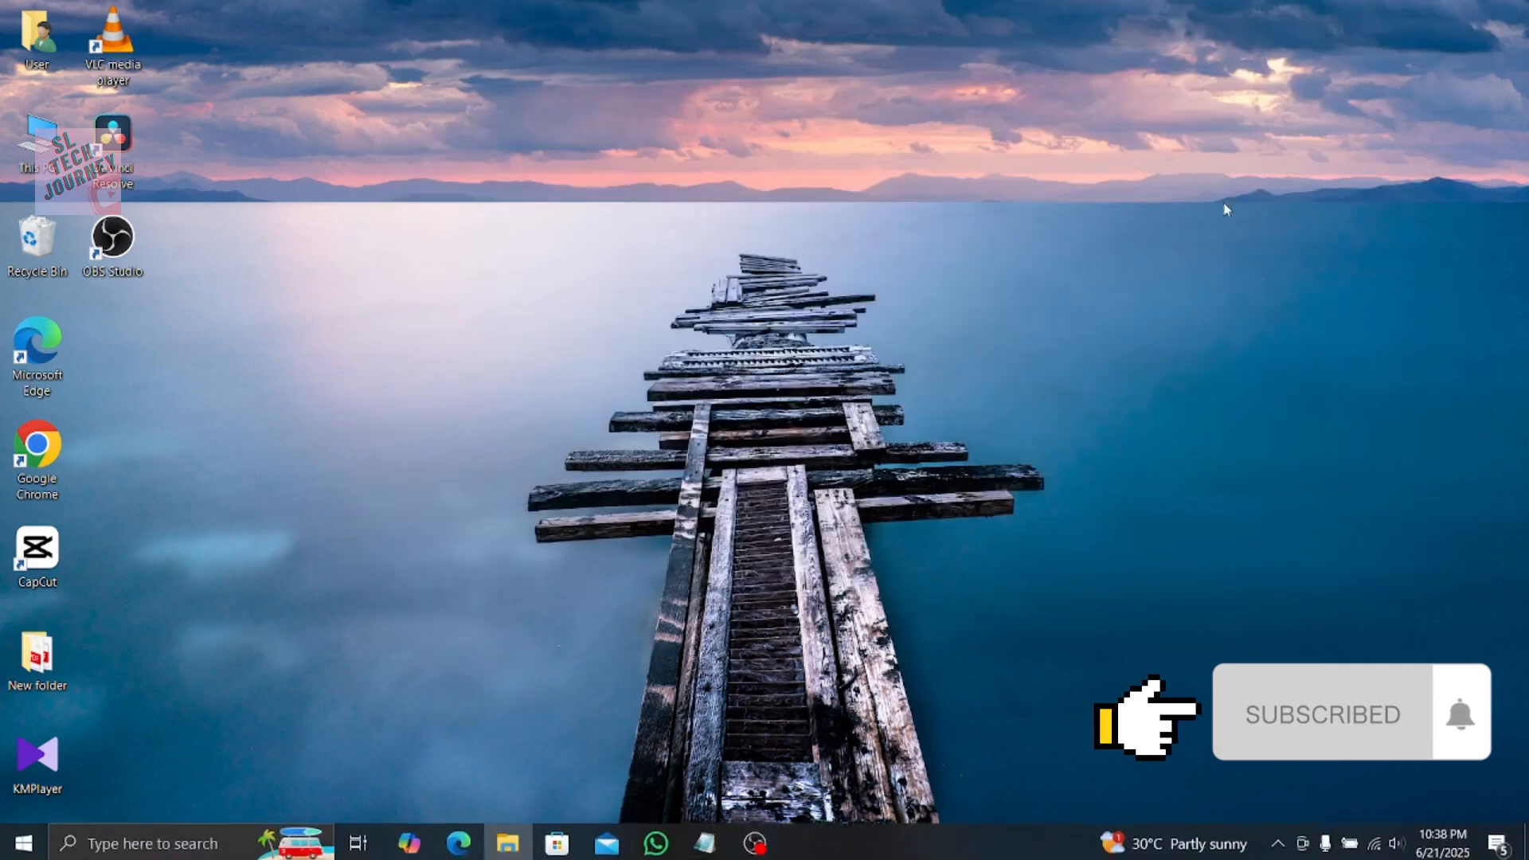
pyautogui.click(1361, 15)
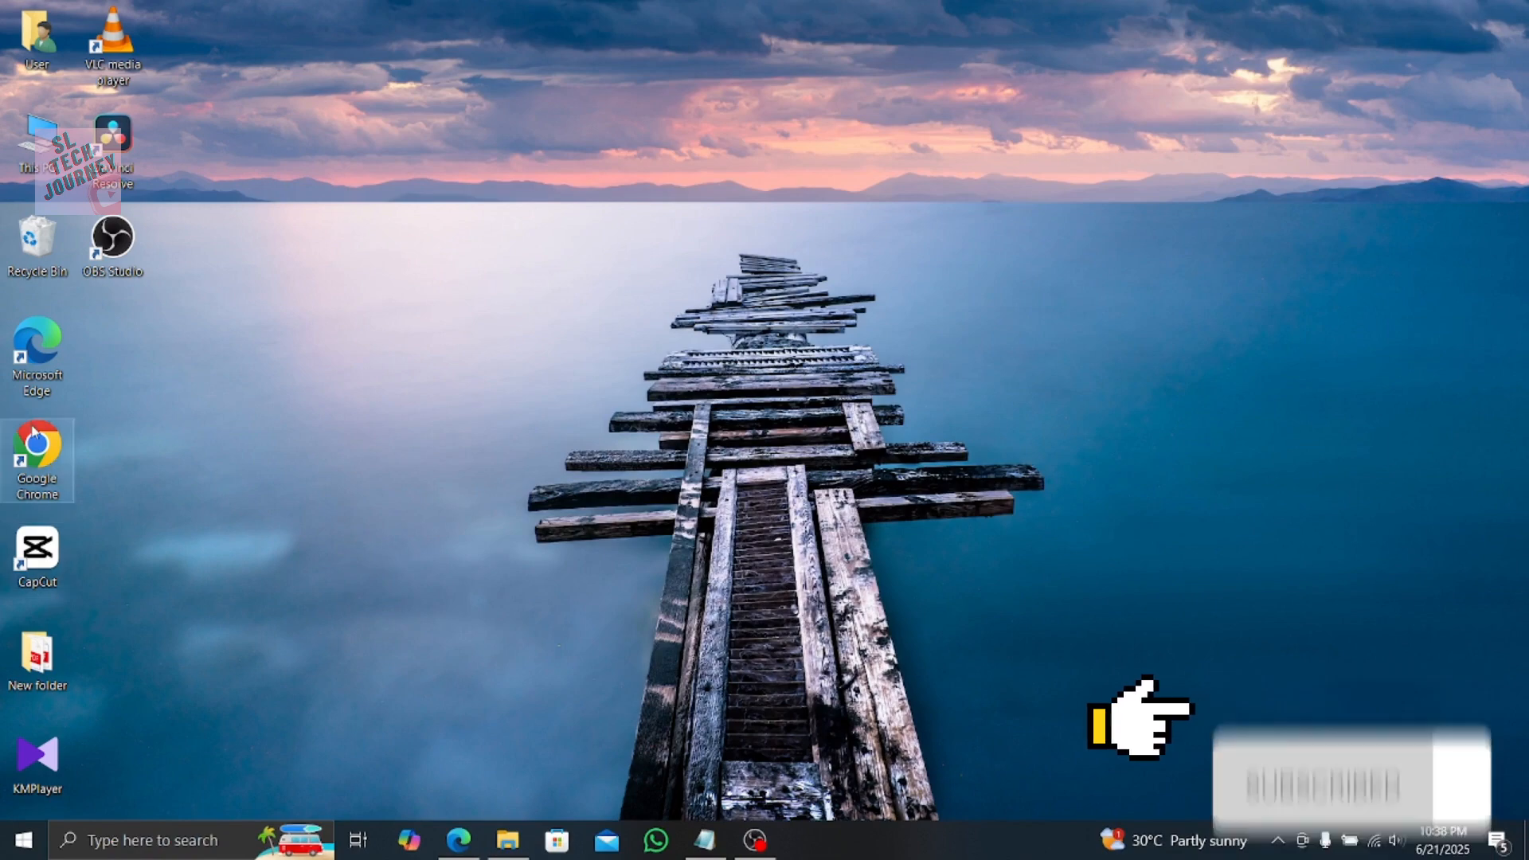
pyautogui.doubleClick(38, 144)
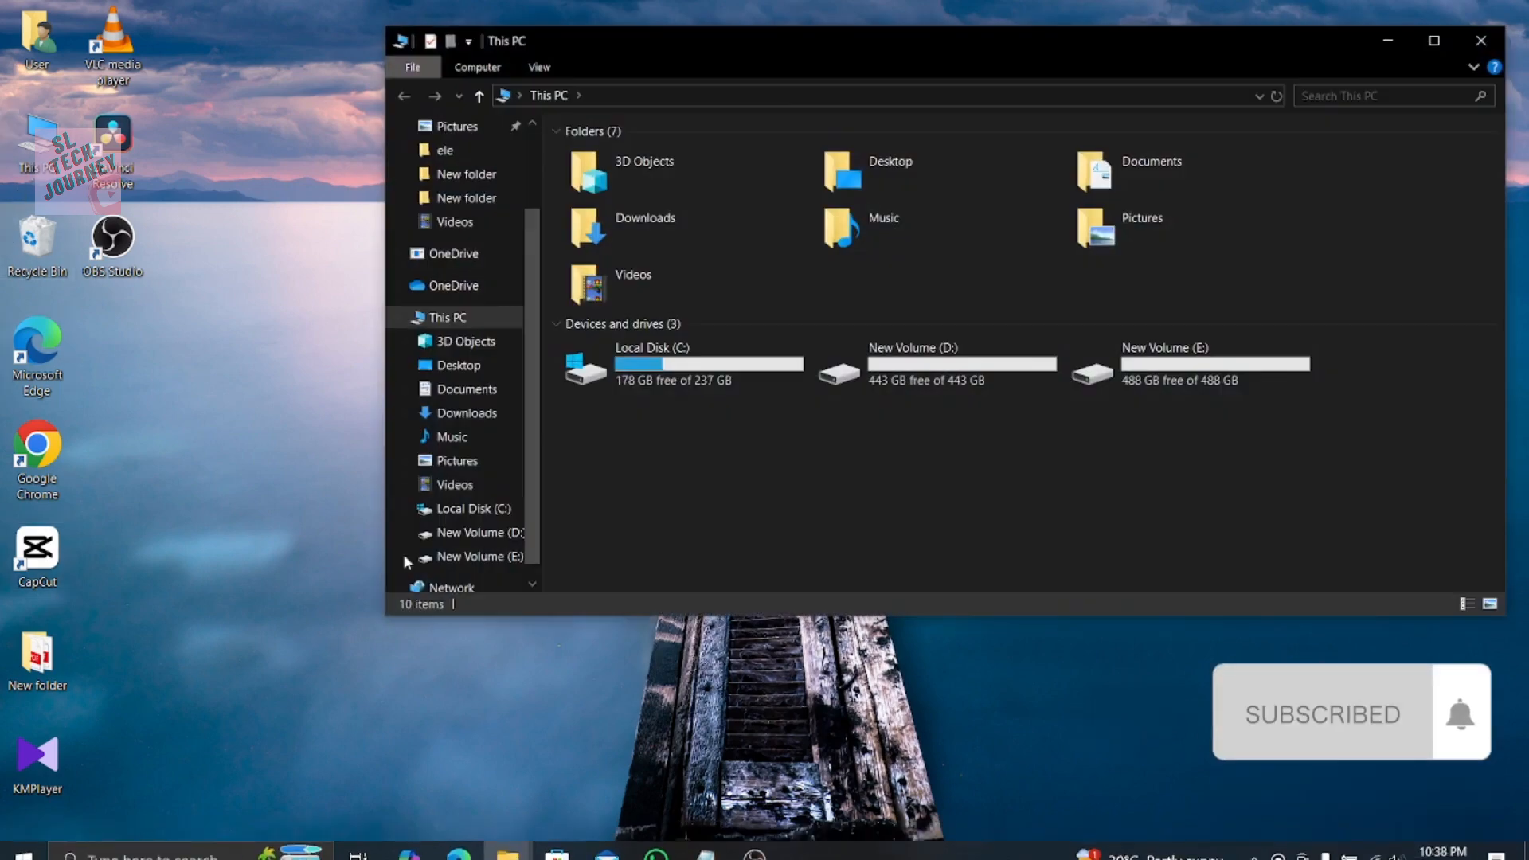
pyautogui.click(477, 67)
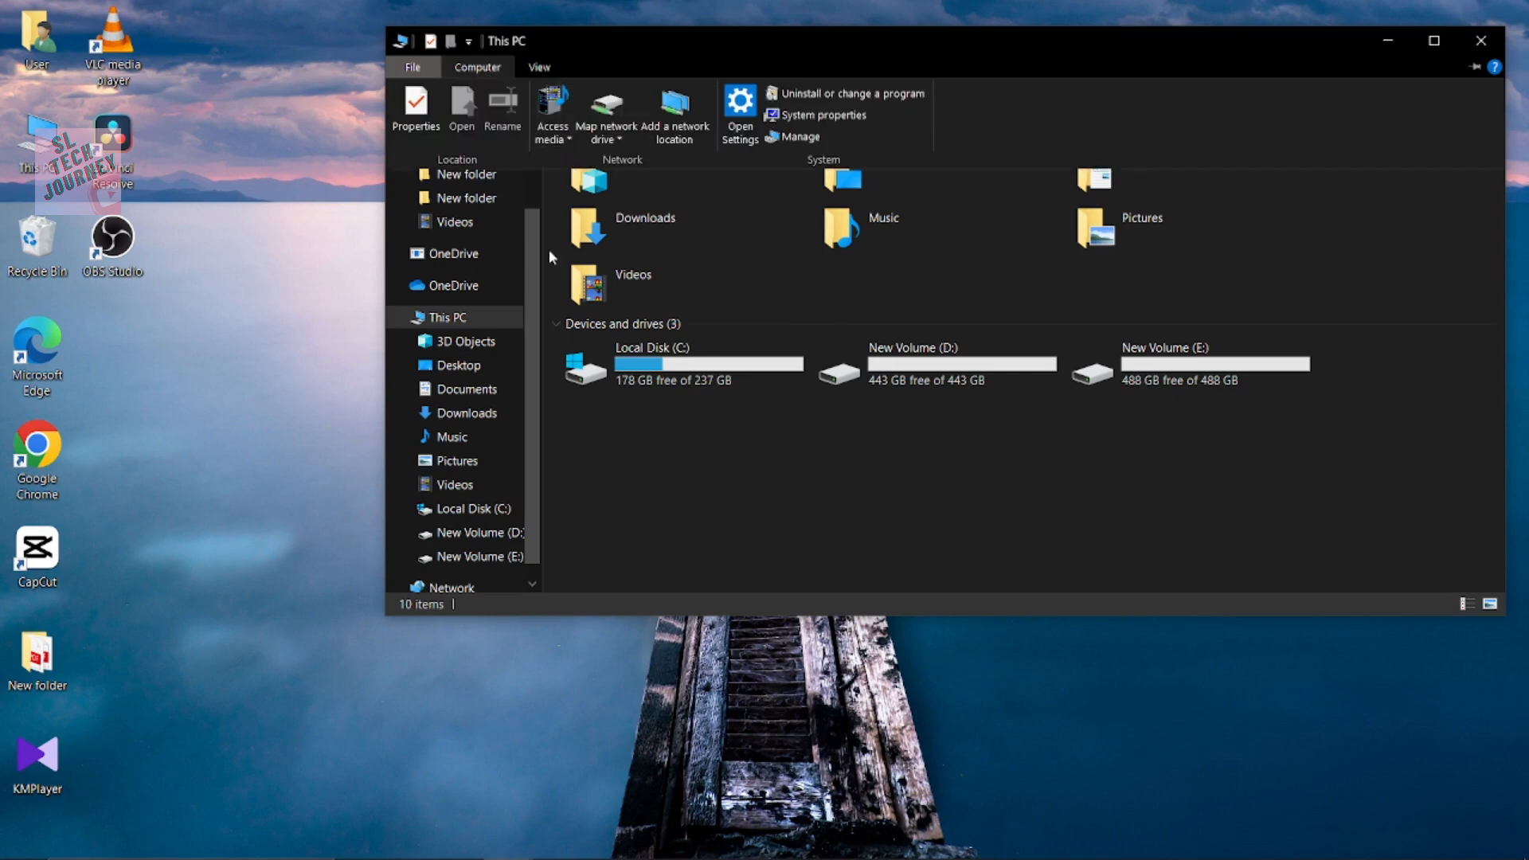
pyautogui.click(904, 95)
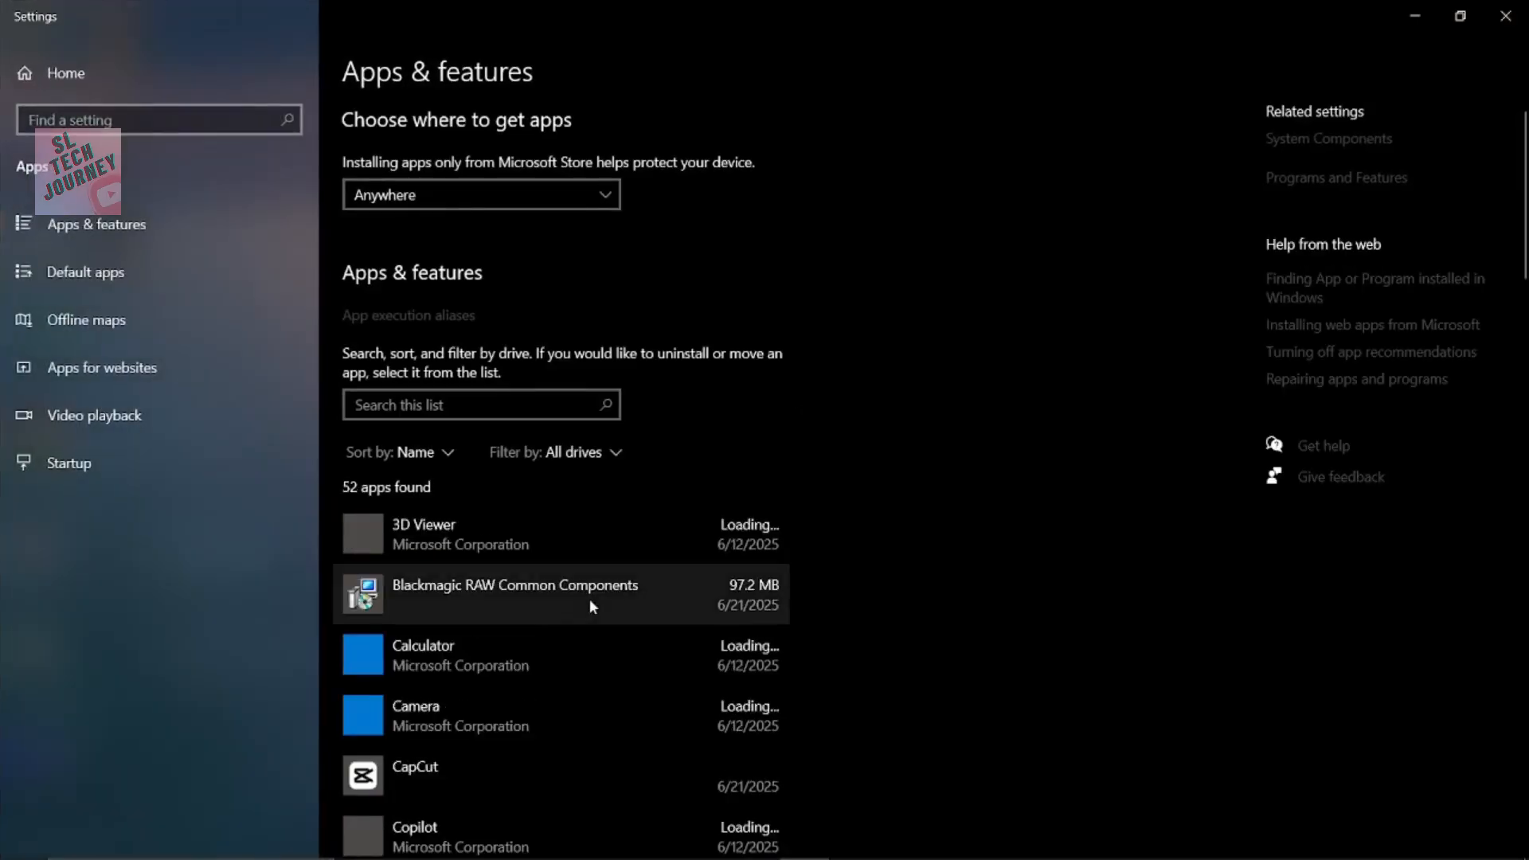
# Uninstall CapCut with the option to keep user data, then finish the uninstaller and minimize Settings
pyautogui.scroll(-3, 500, 720)
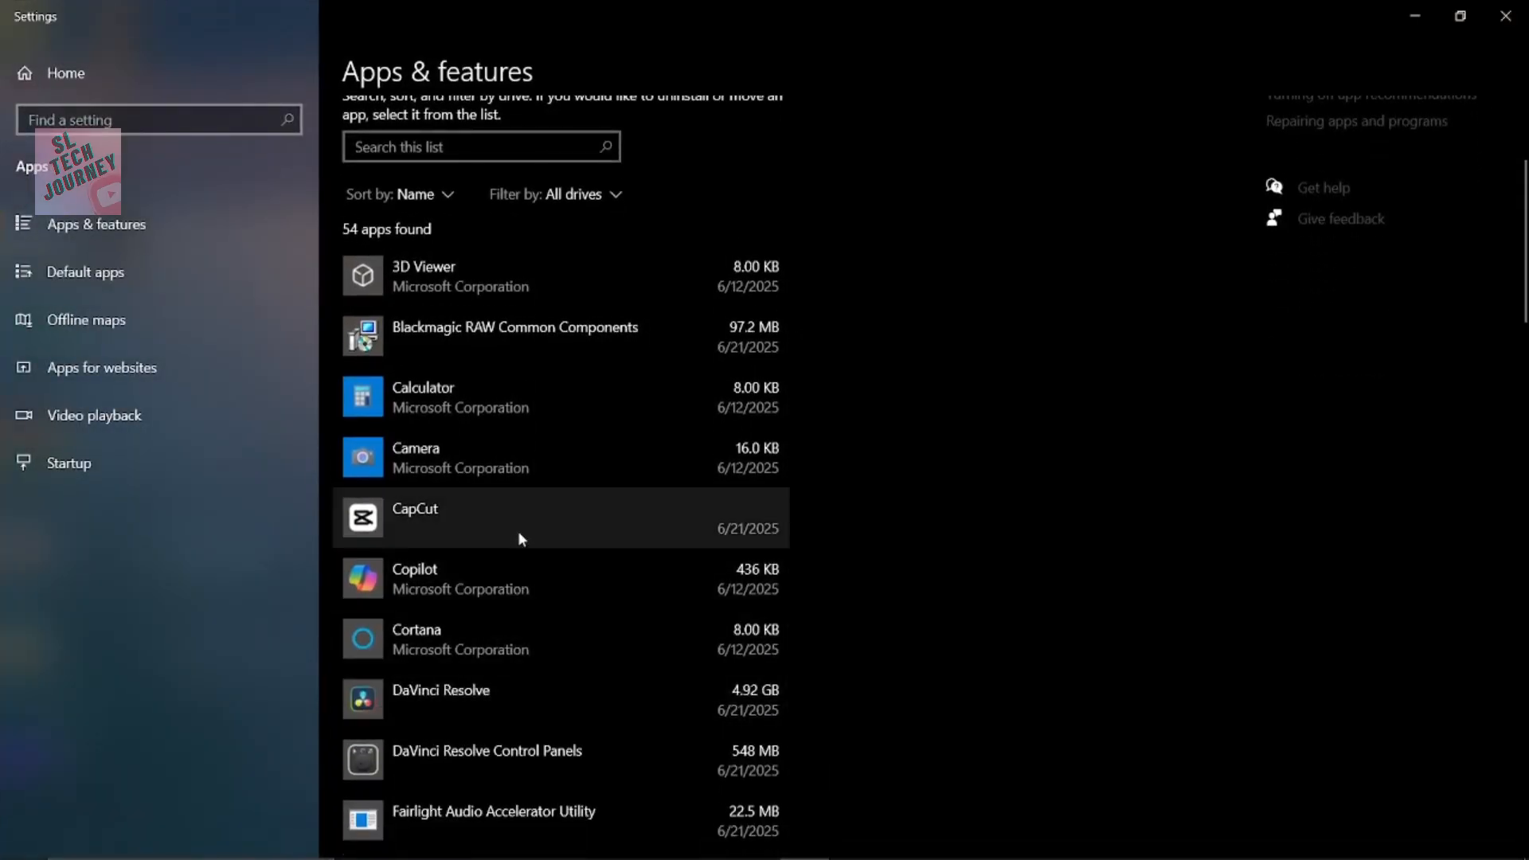
pyautogui.click(519, 538)
pyautogui.click(737, 603)
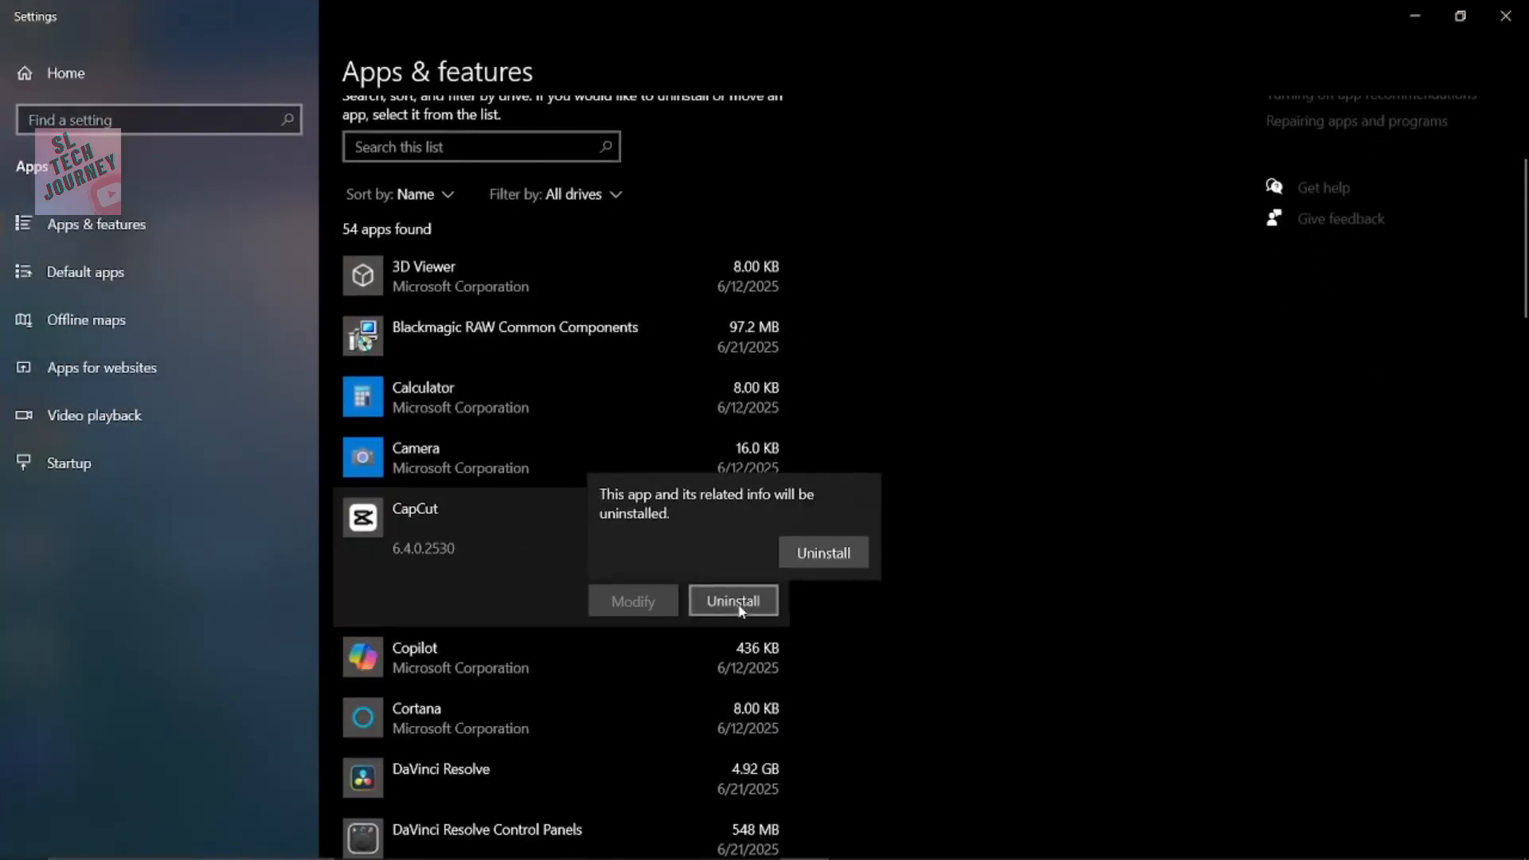
pyautogui.click(822, 557)
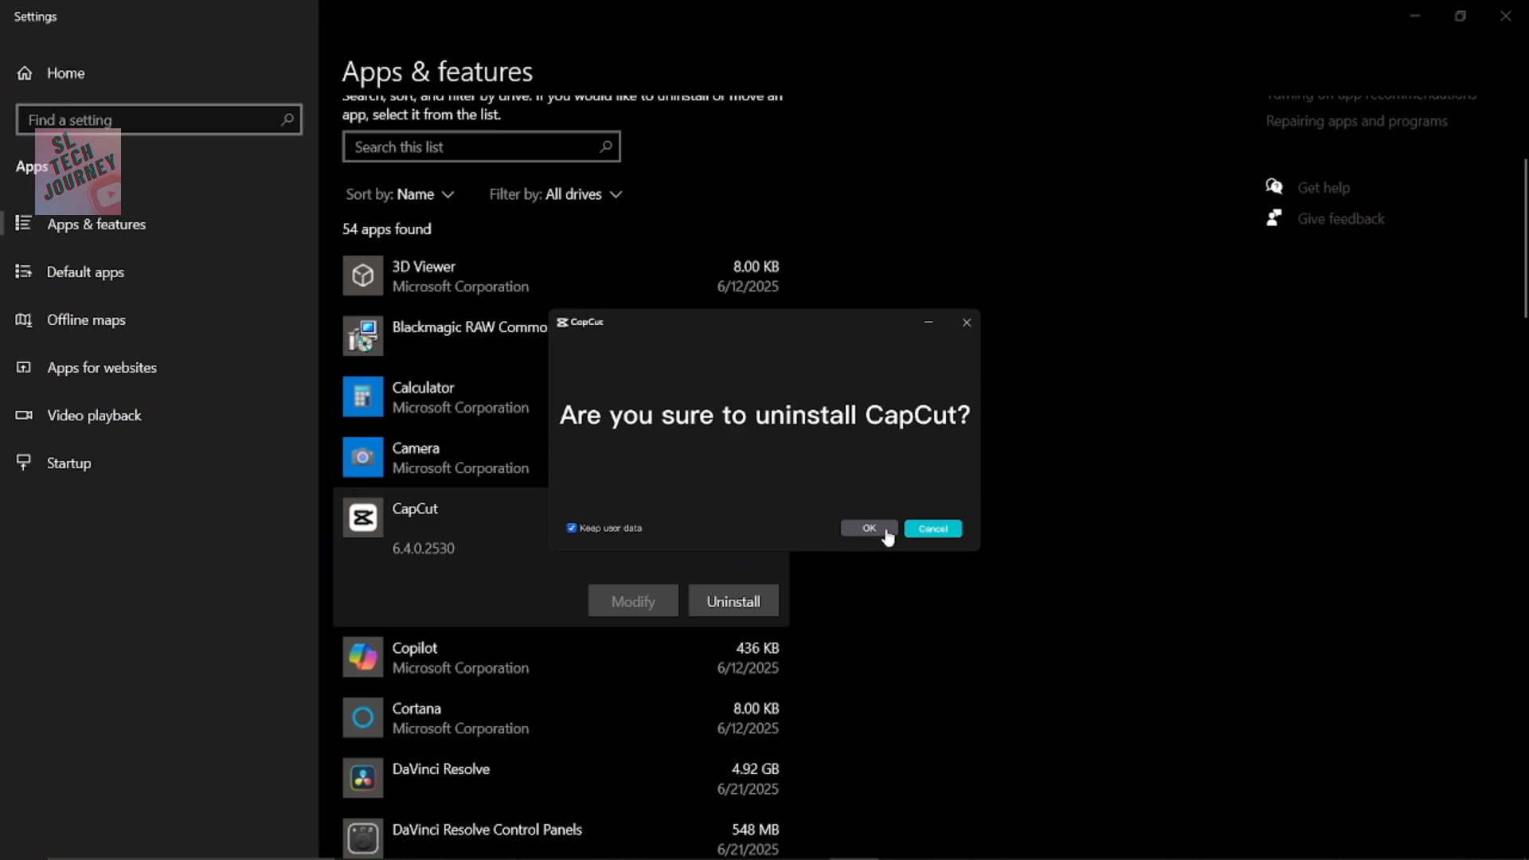
pyautogui.click(869, 529)
pyautogui.click(871, 528)
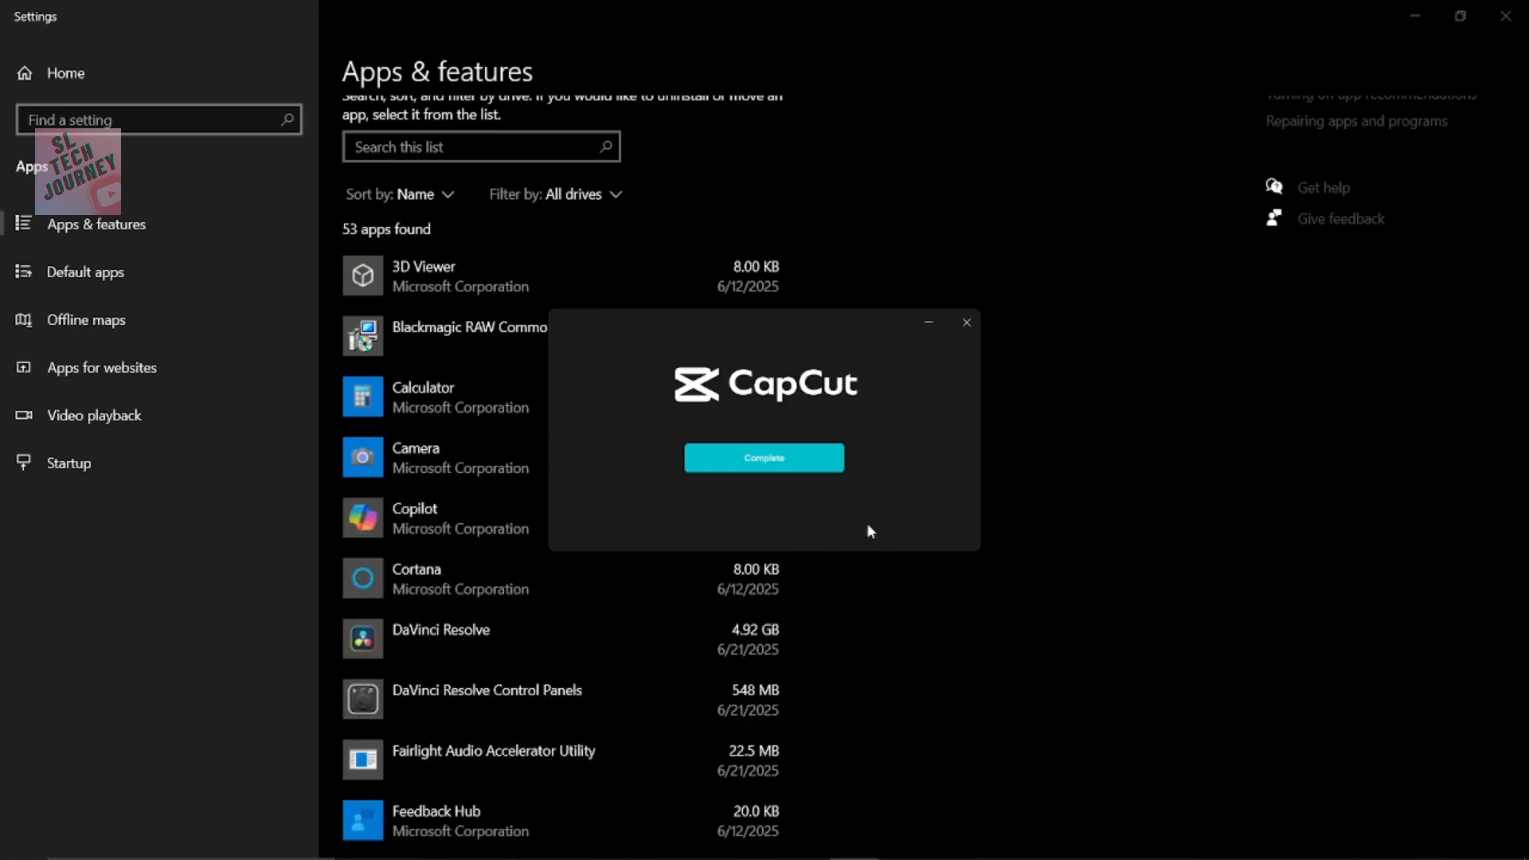
pyautogui.click(788, 458)
pyautogui.click(1417, 14)
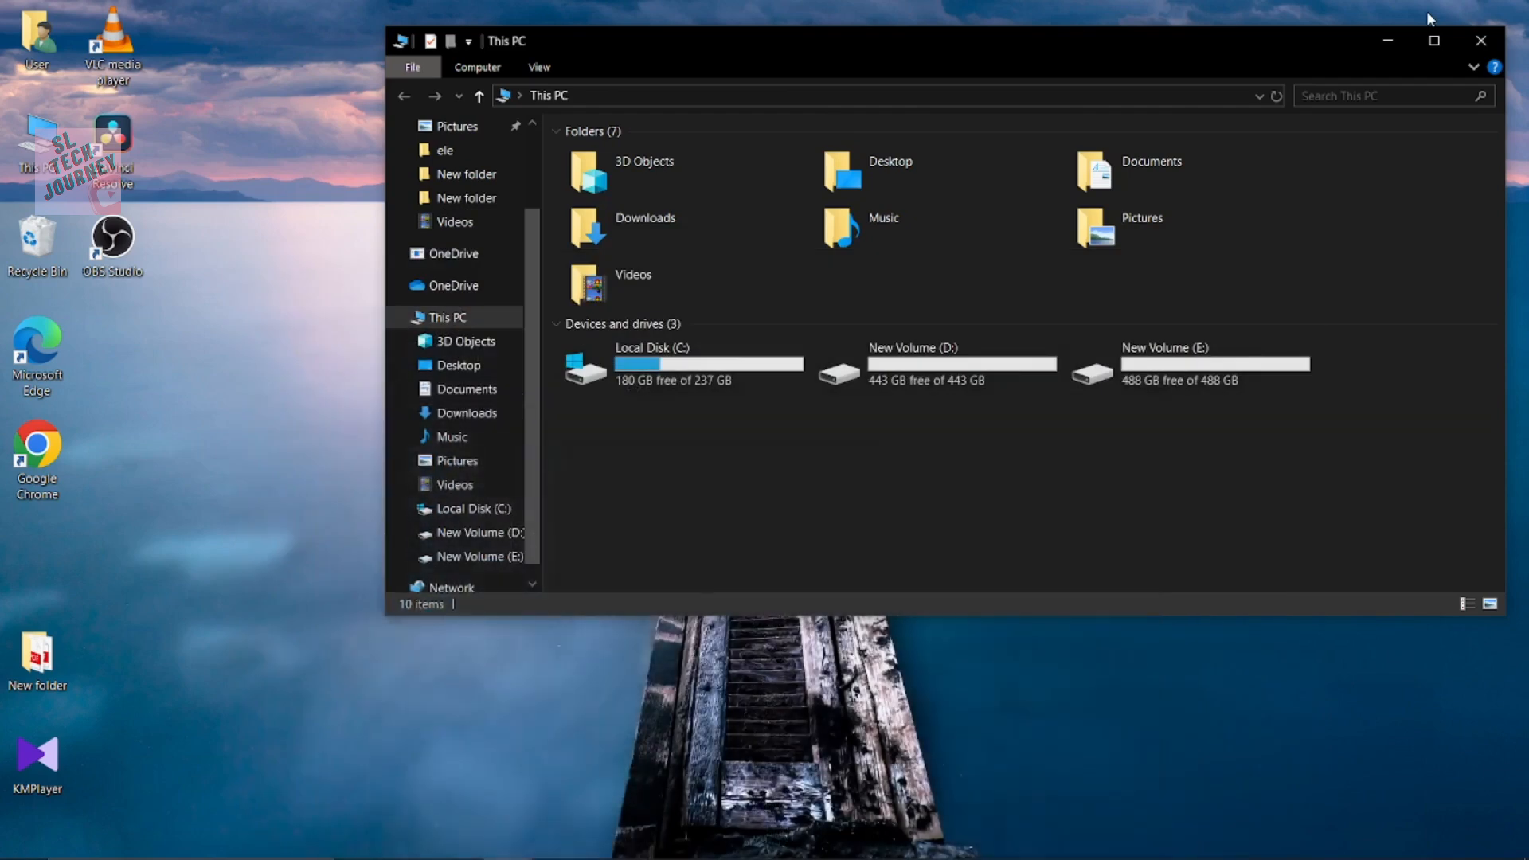
# Run the CapCut_1.4.0.188 installer from the Downloads folder, accept the user license agreement and install the program
pyautogui.doubleClick(647, 230)
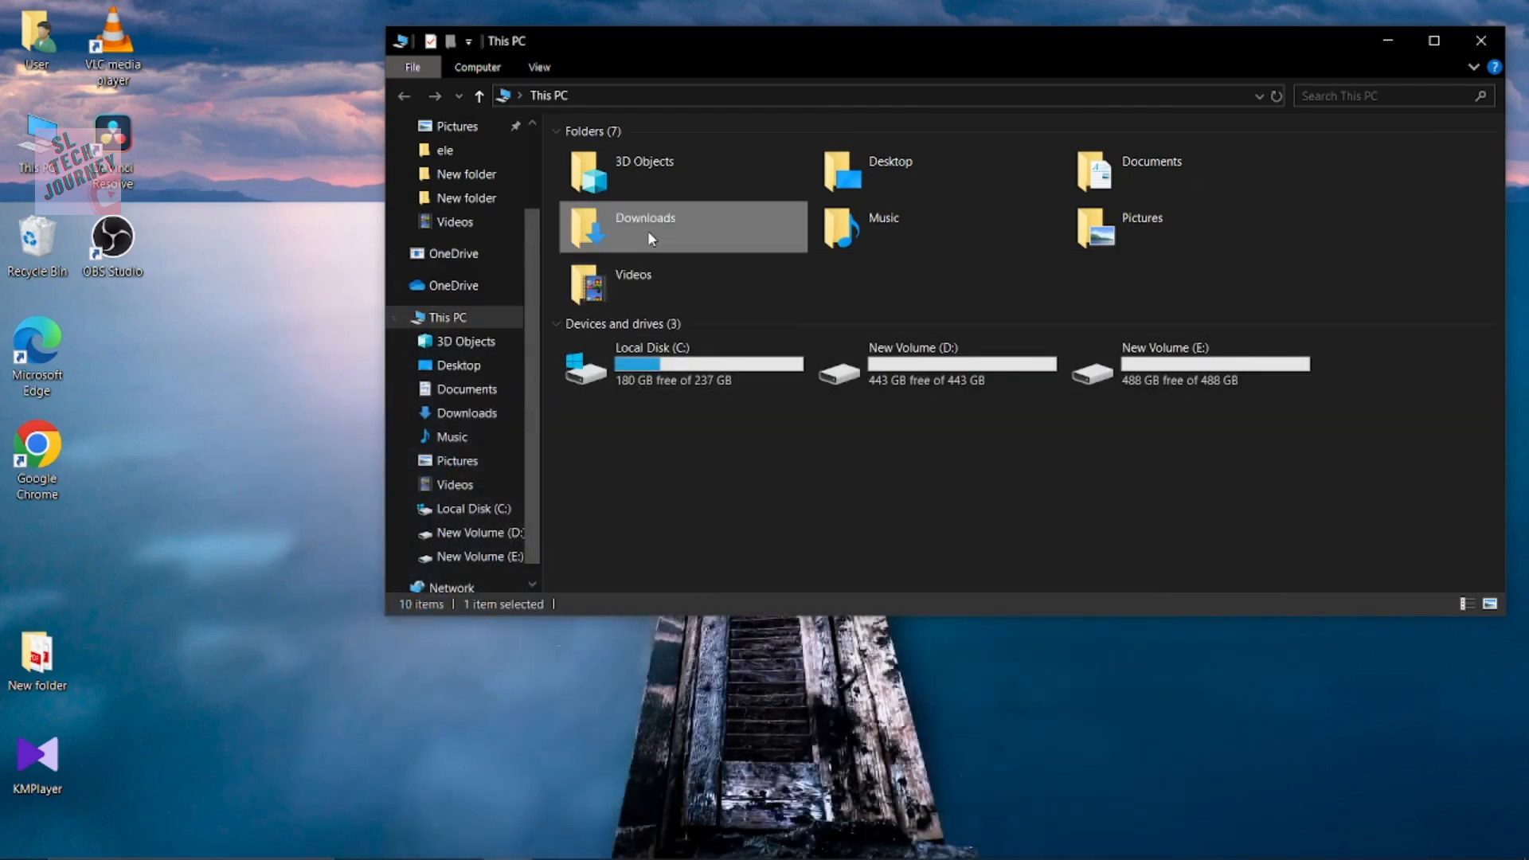
pyautogui.doubleClick(610, 557)
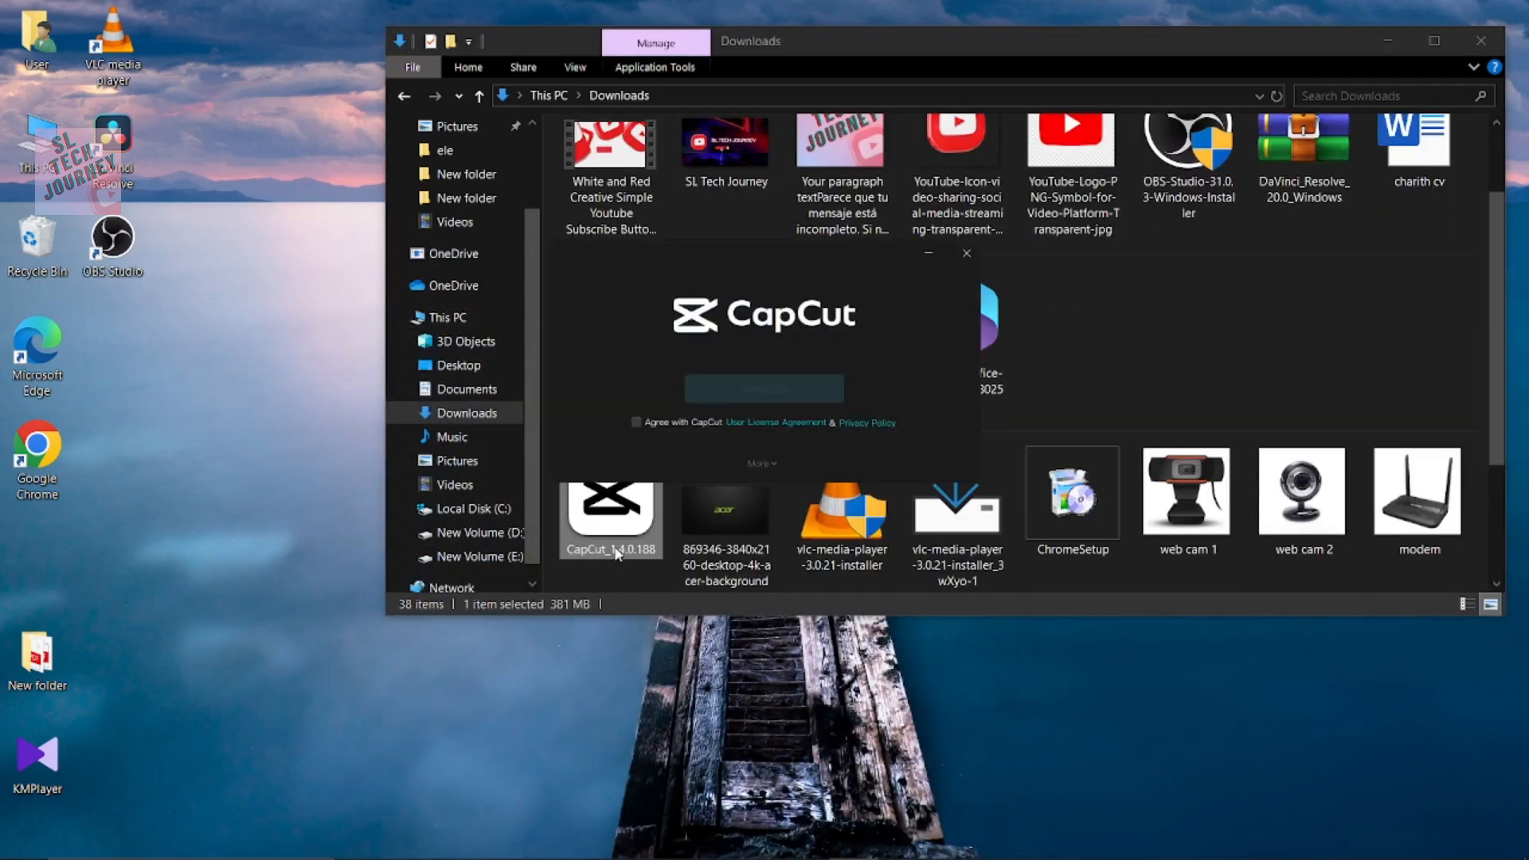
pyautogui.click(636, 422)
pyautogui.click(762, 390)
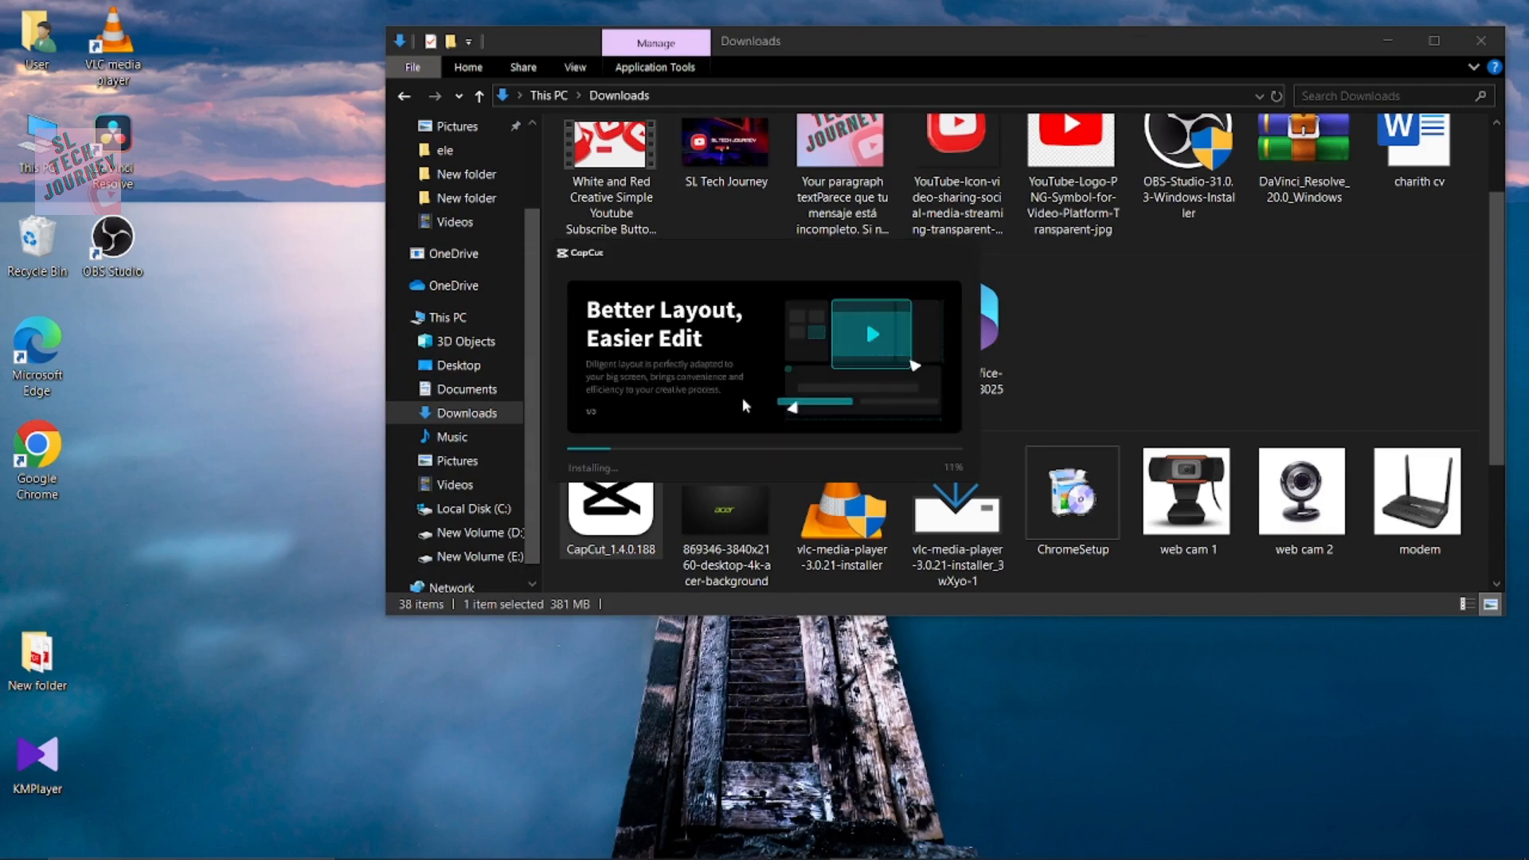
pyautogui.click(1405, 37)
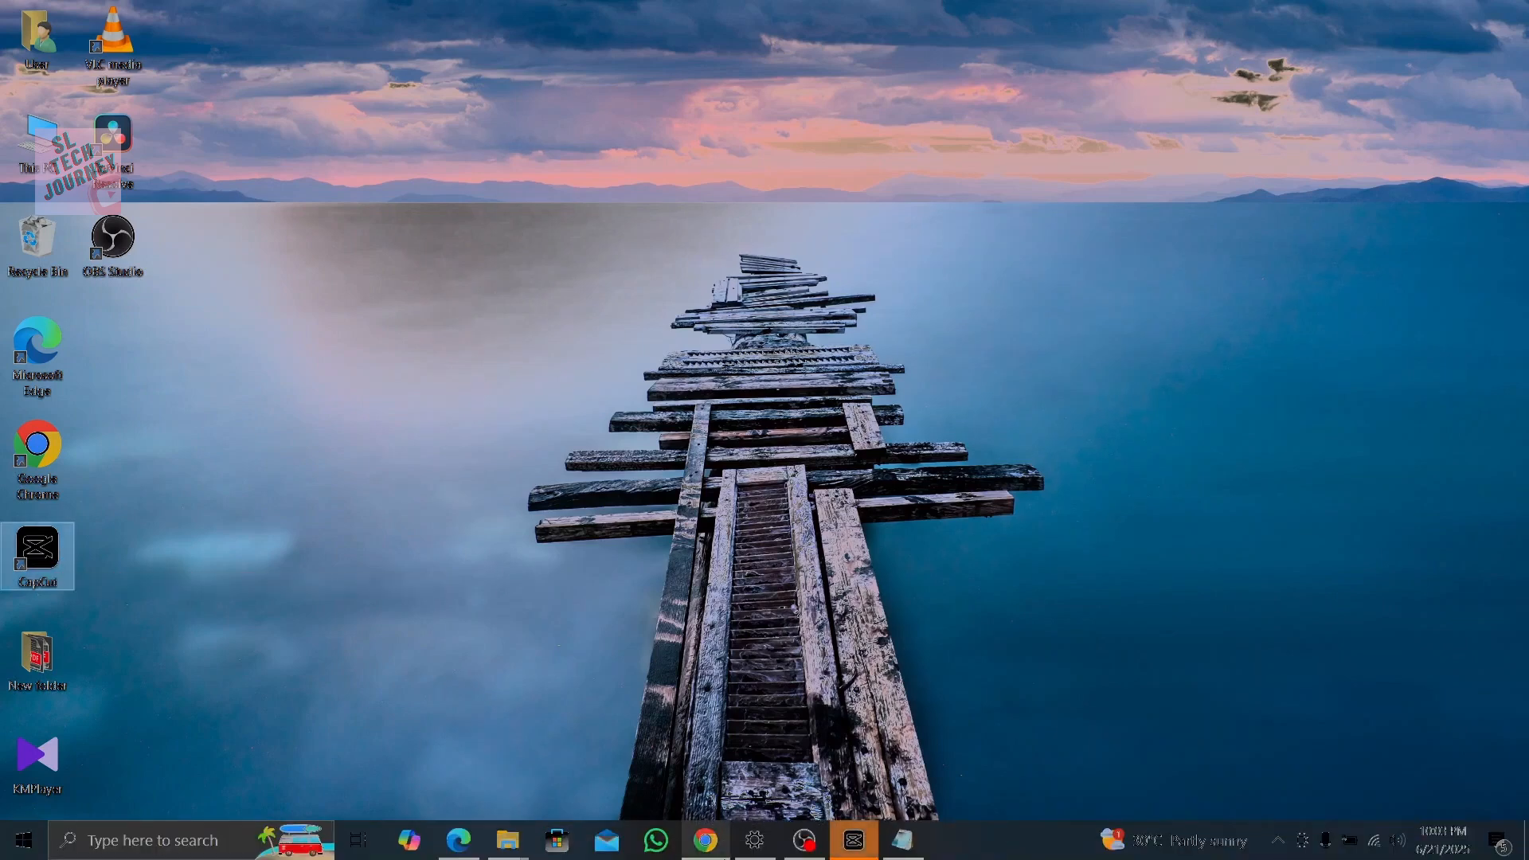
# Switch to CapCut and look through its media, text, stickers, effects, transitions, filters and adjustment libraries
pyautogui.click(844, 853)
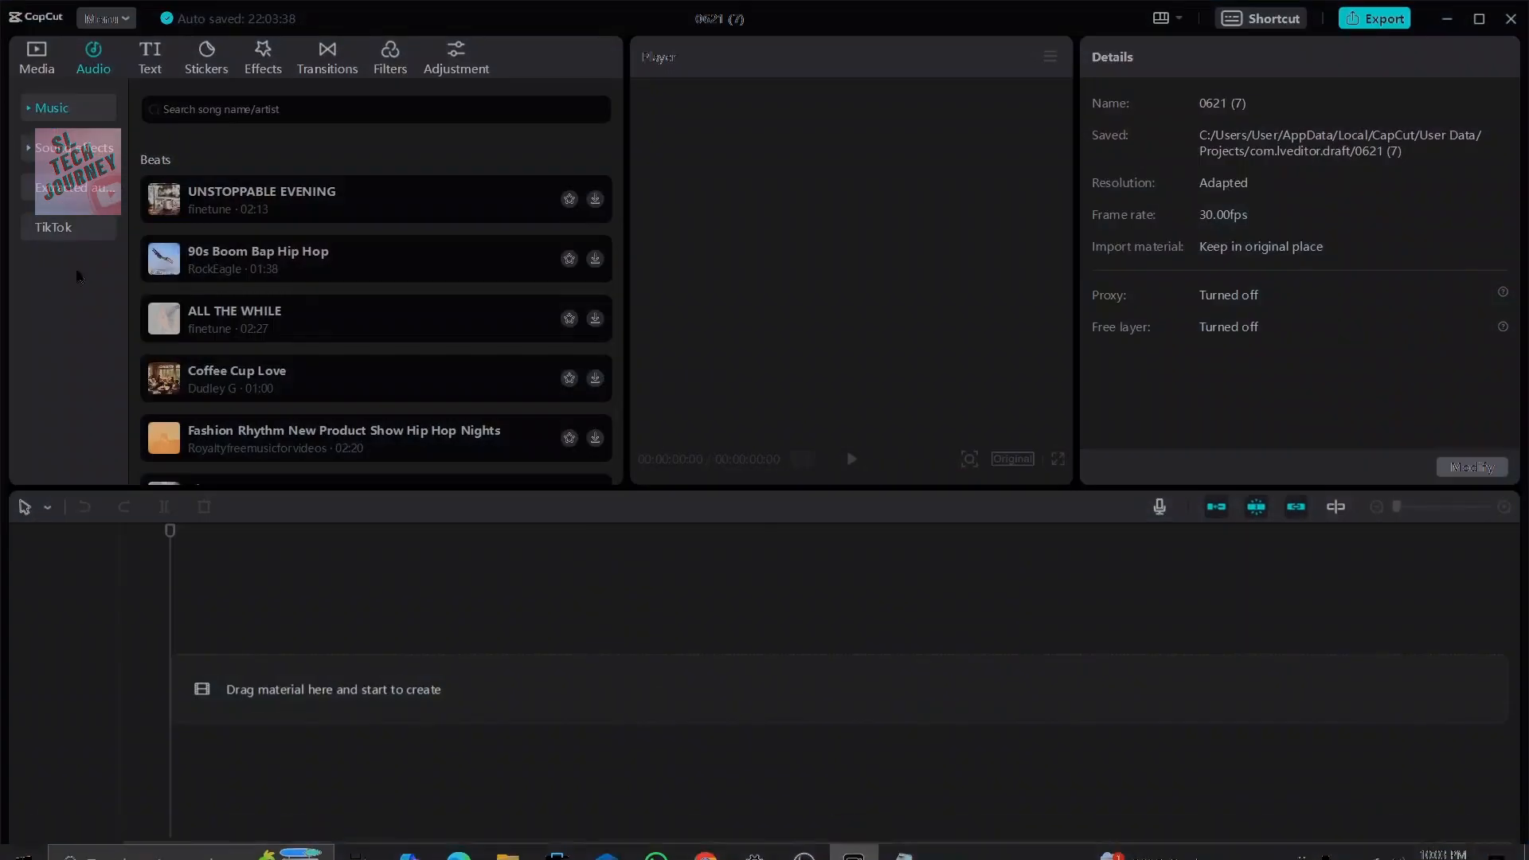
pyautogui.click(34, 78)
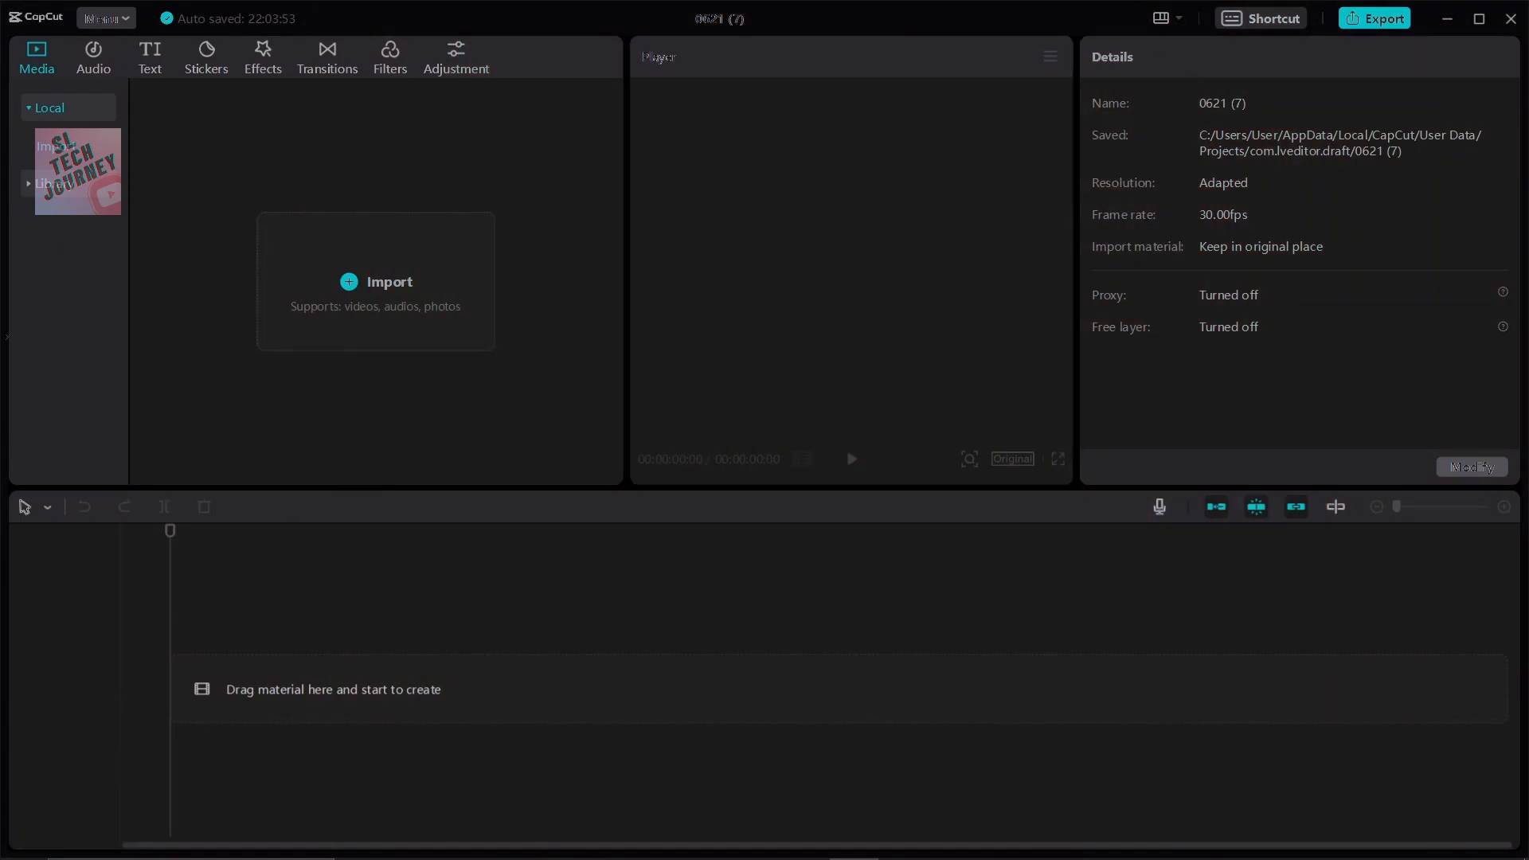
pyautogui.click(146, 64)
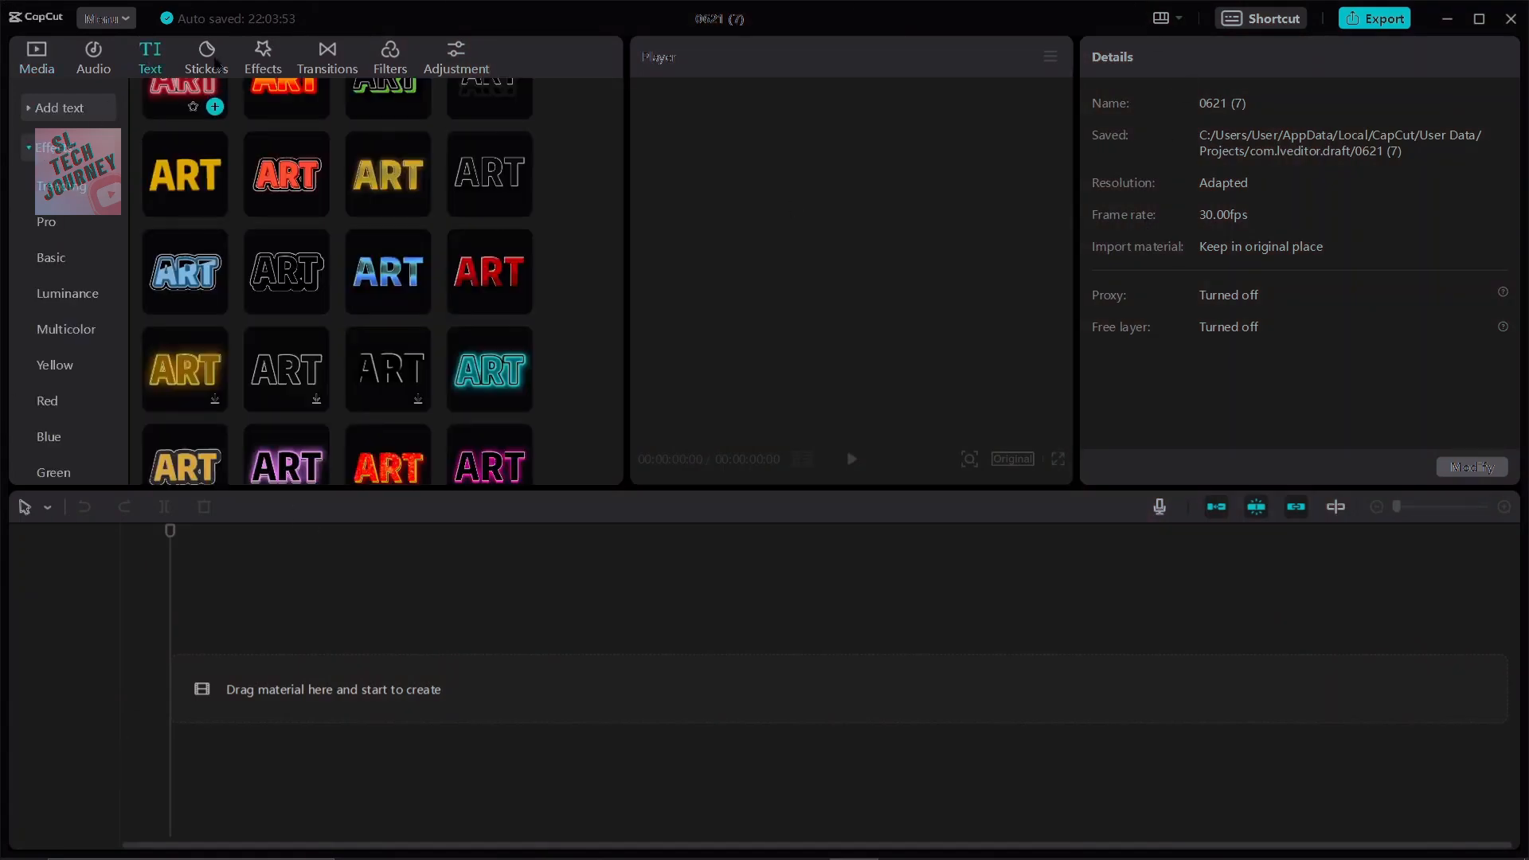
pyautogui.click(209, 61)
pyautogui.click(263, 59)
pyautogui.click(328, 58)
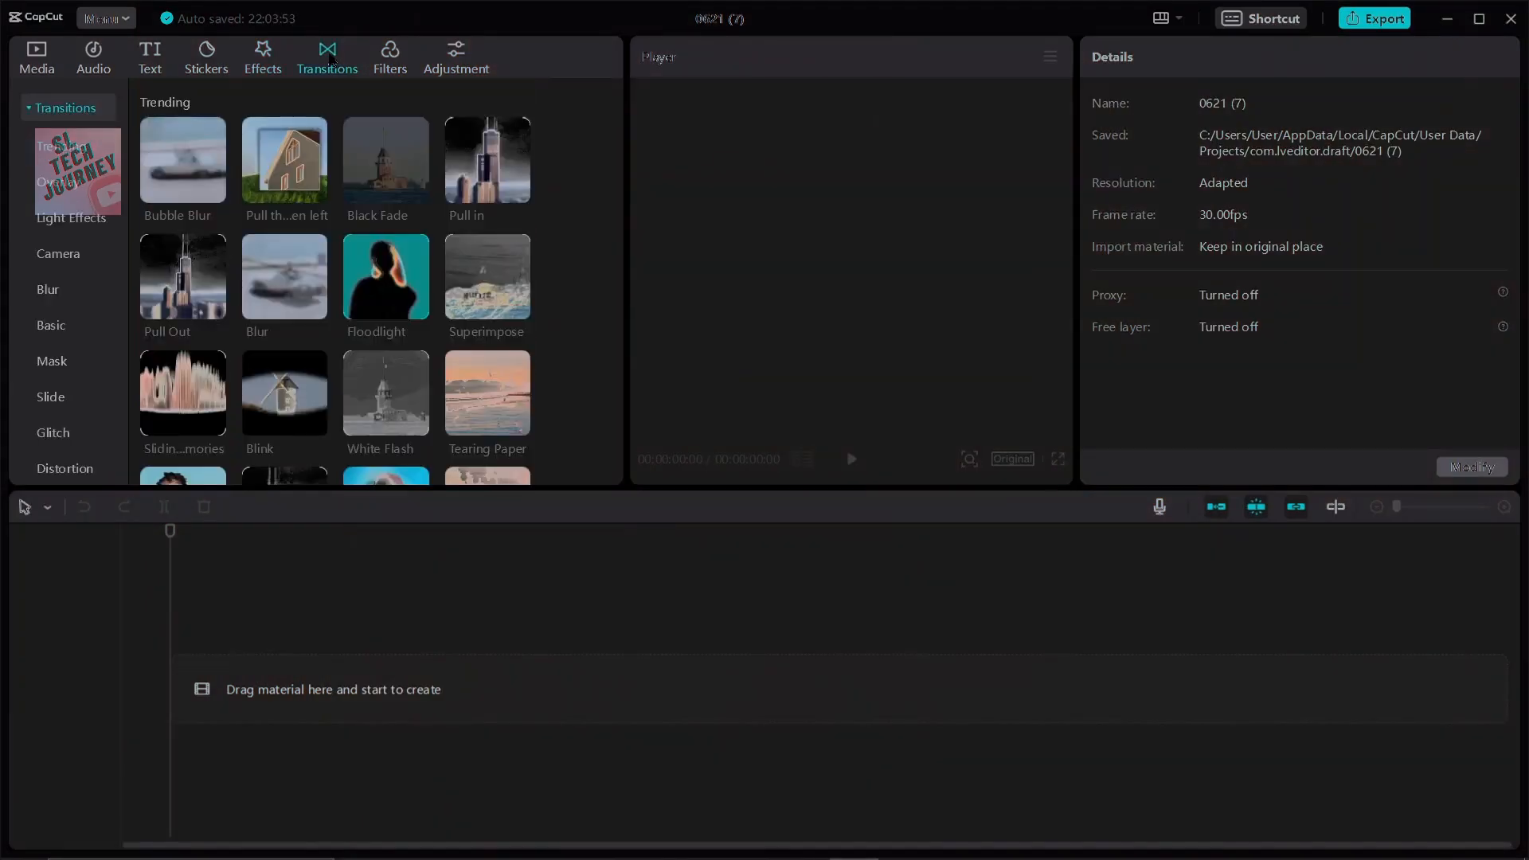
pyautogui.click(410, 70)
pyautogui.click(444, 64)
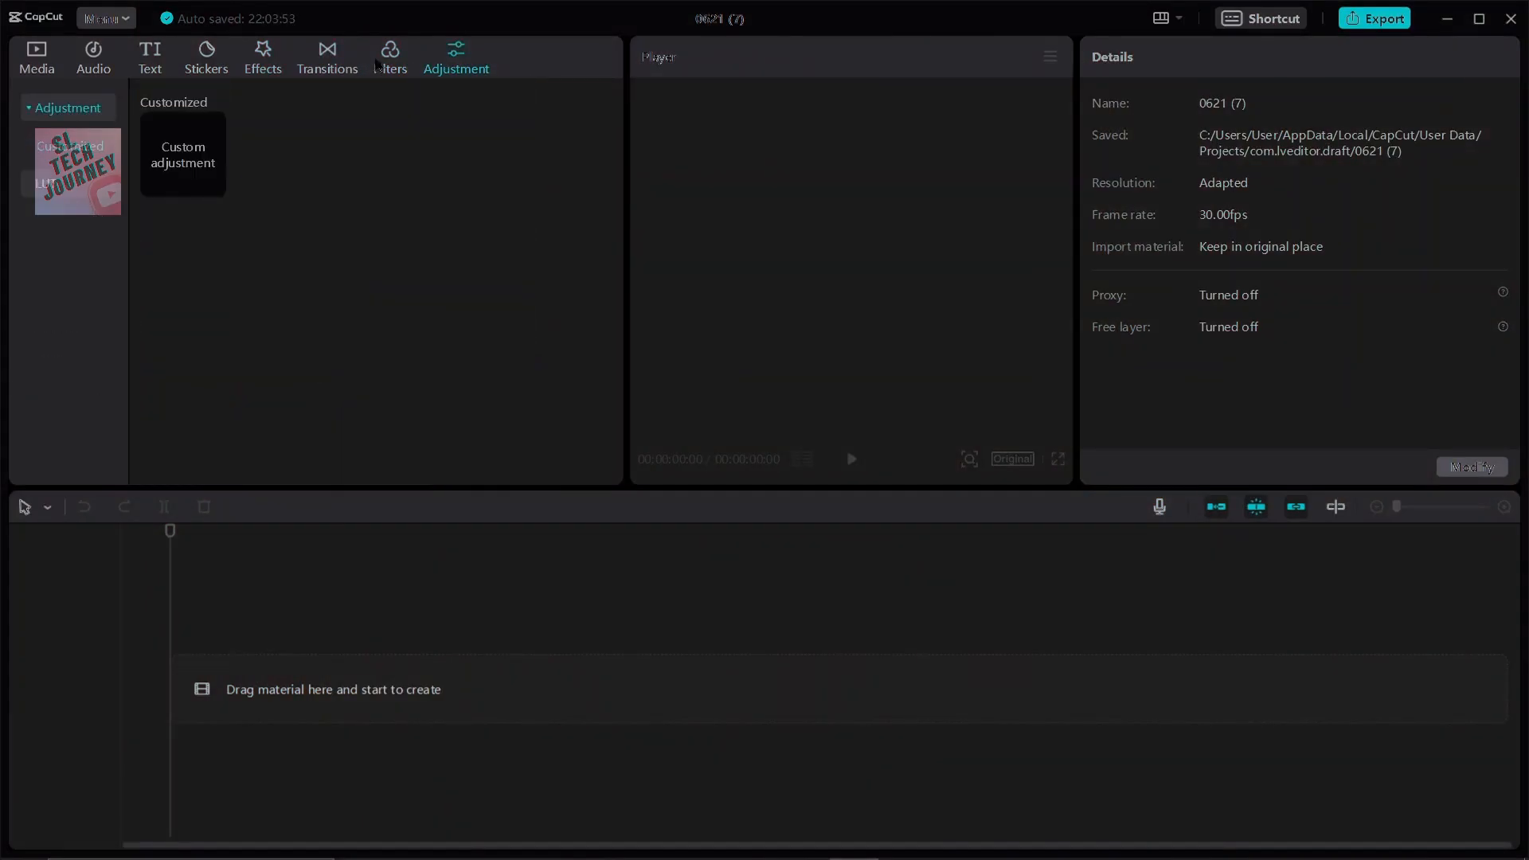
pyautogui.click(375, 64)
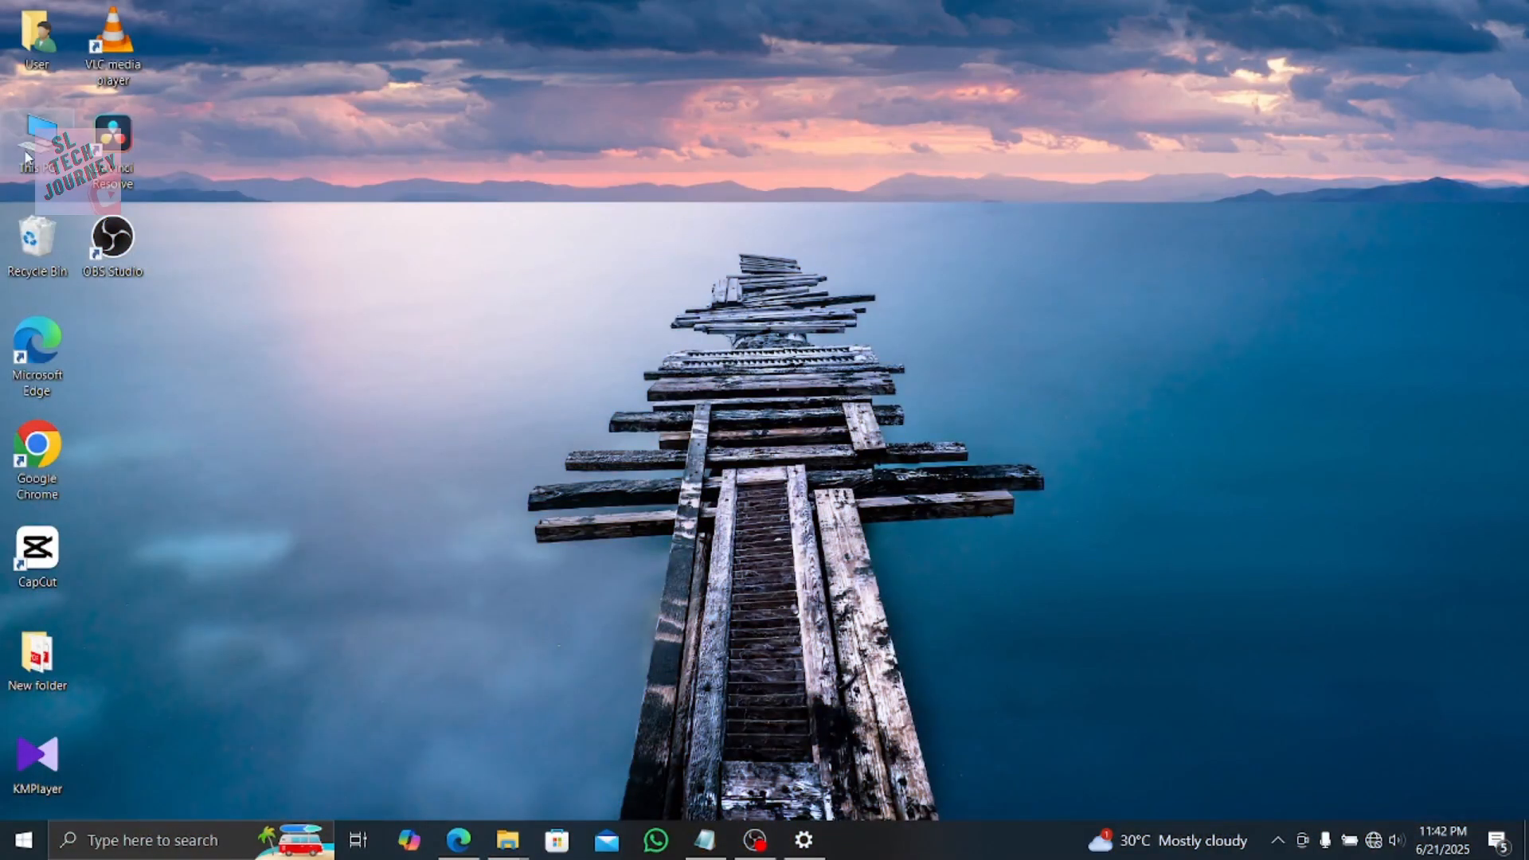
# Open the folder Users\User on Local Disk (C:) in File Explorer
pyautogui.doubleClick(26, 168)
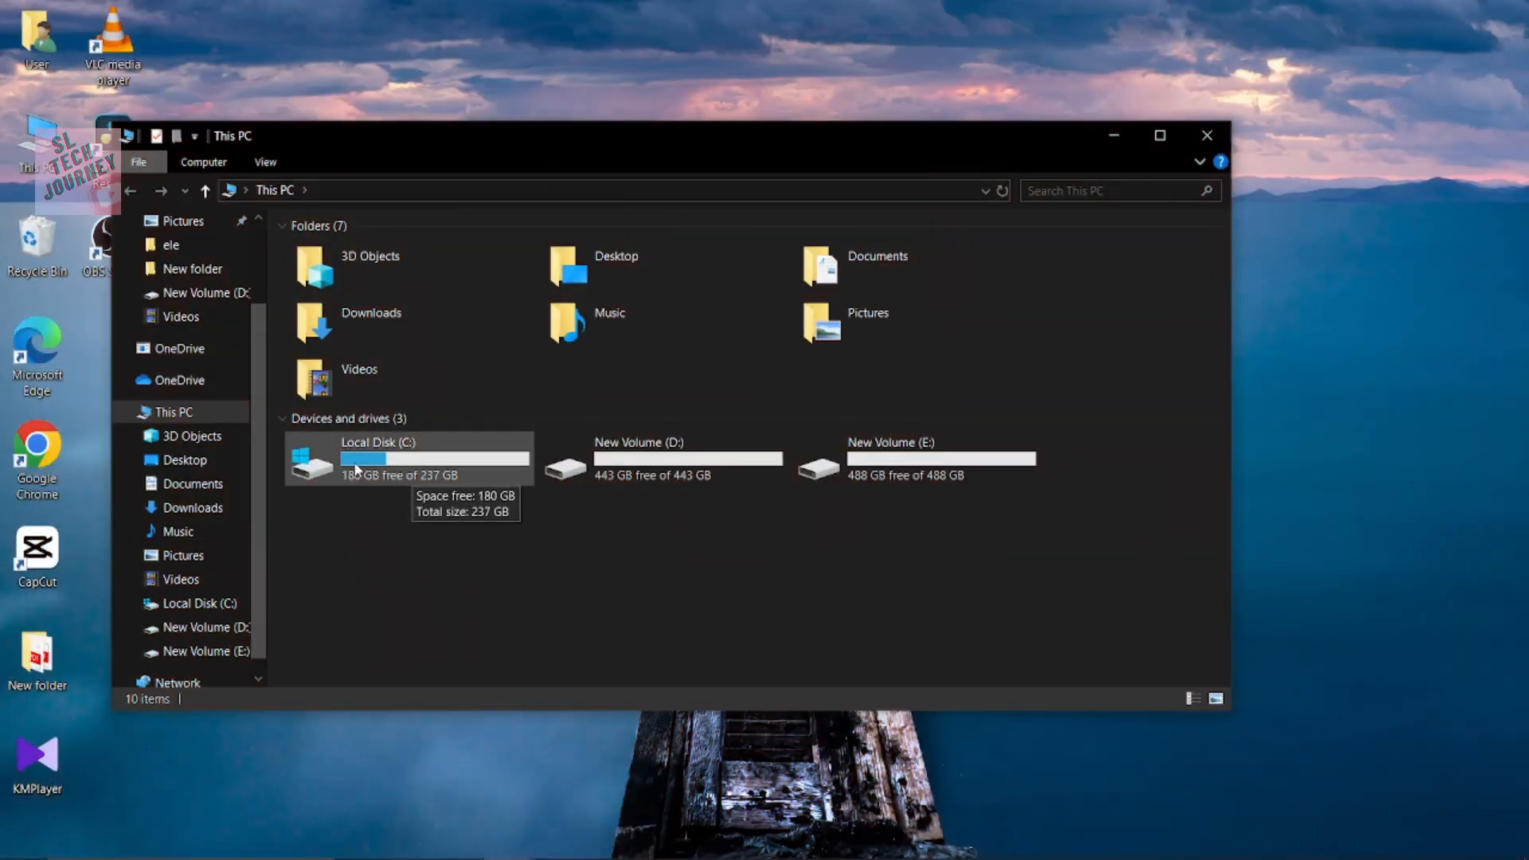
pyautogui.doubleClick(356, 475)
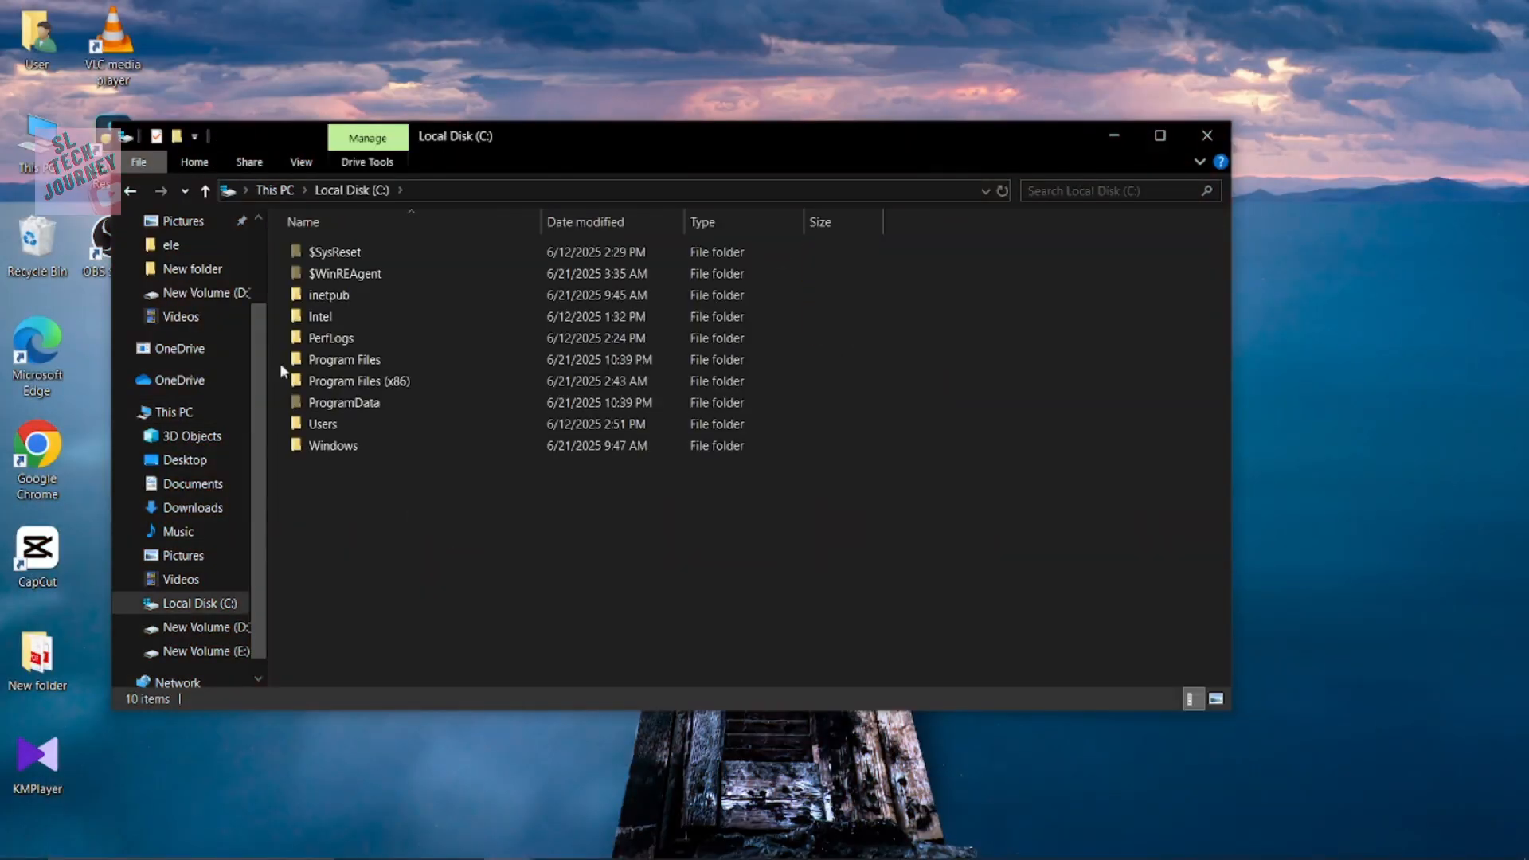
pyautogui.doubleClick(341, 424)
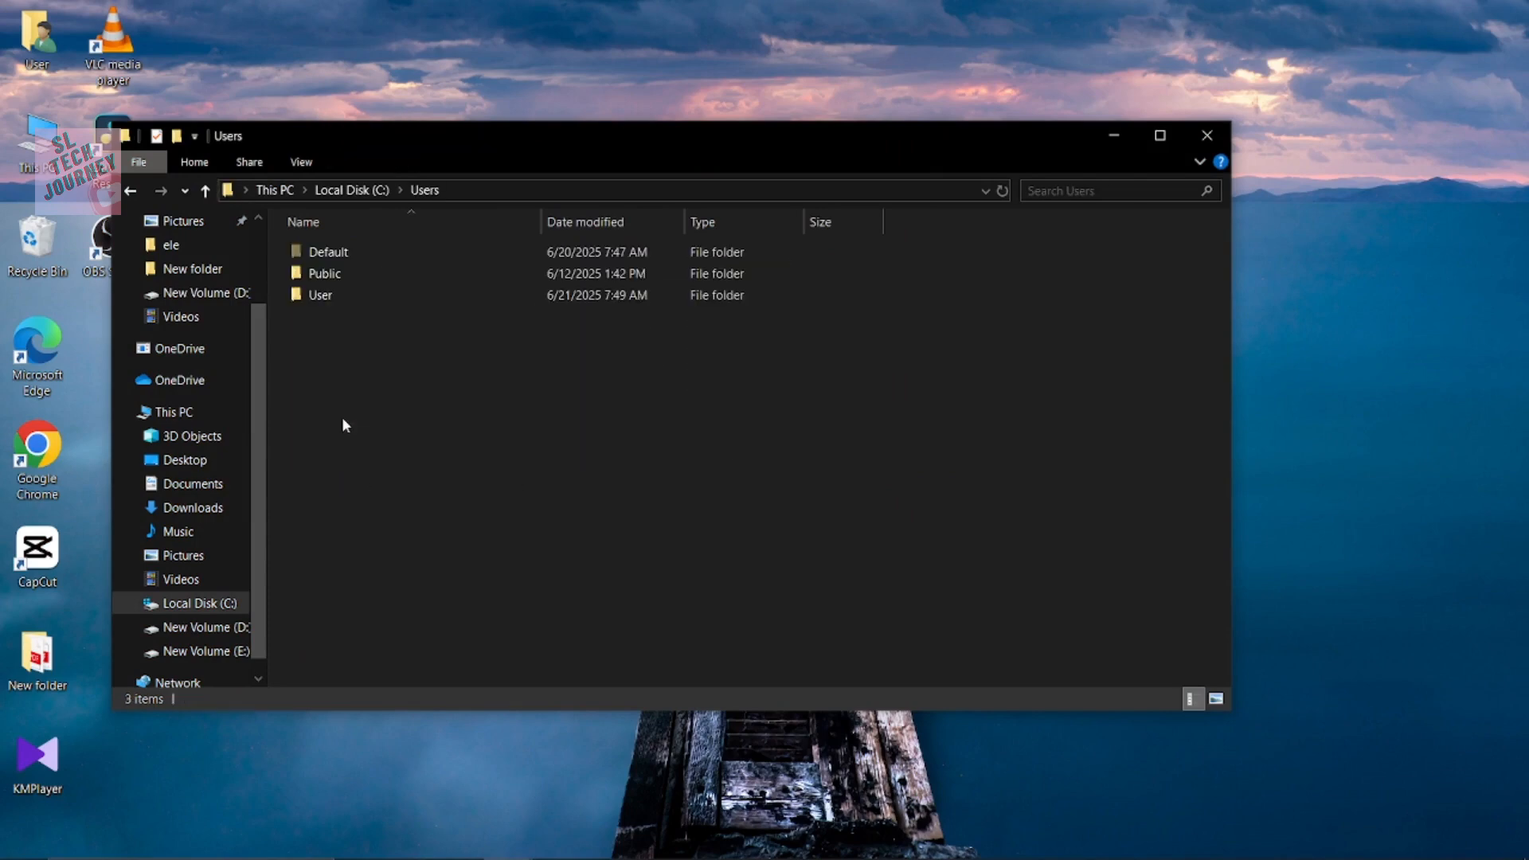
pyautogui.doubleClick(333, 302)
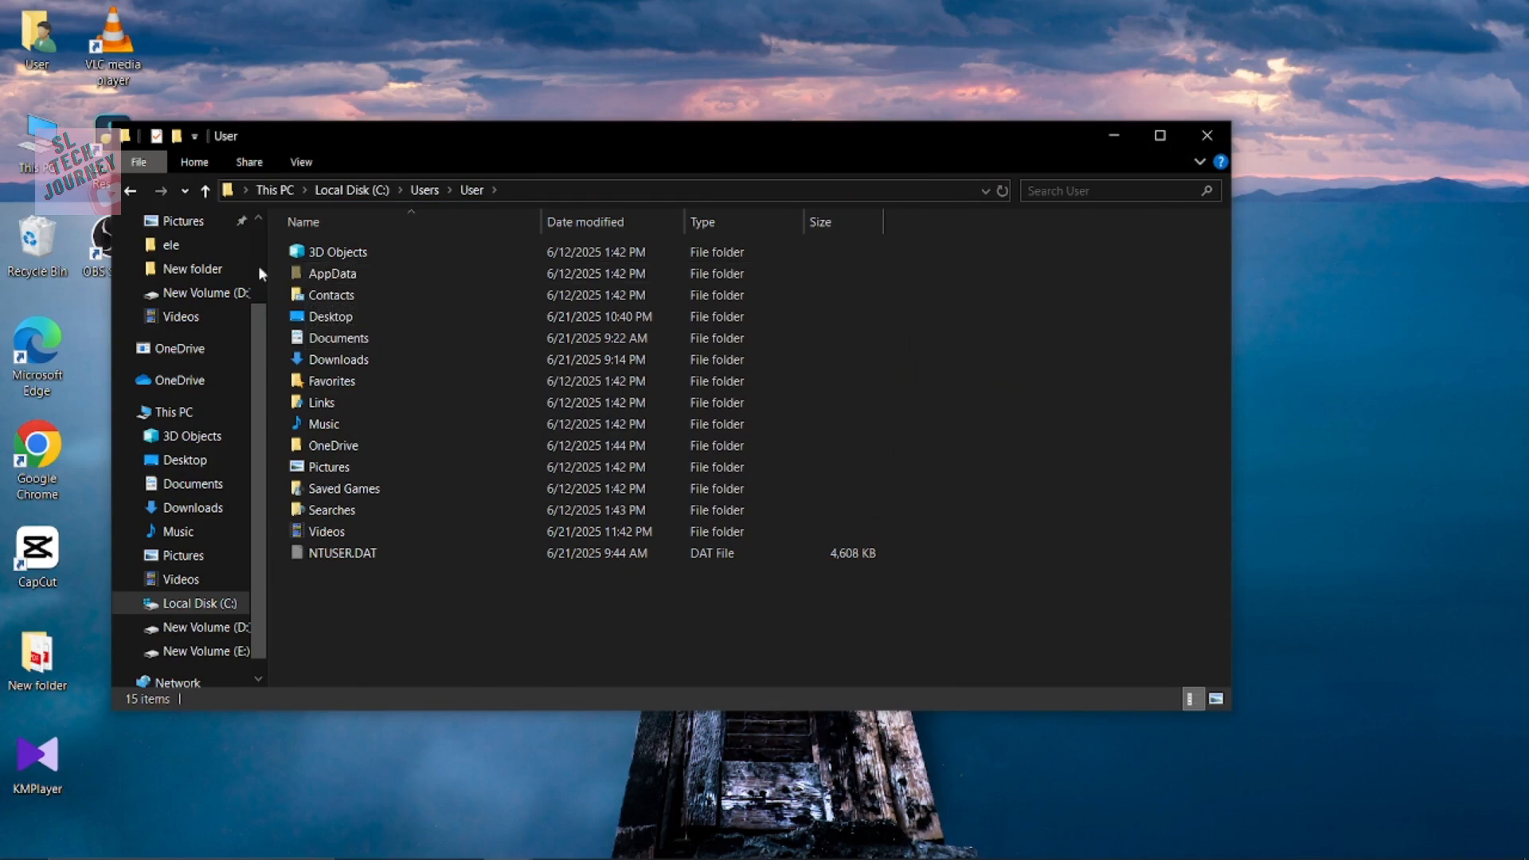
# Set the folder options to show hidden files, folders, and drives, and apply them
pyautogui.click(300, 165)
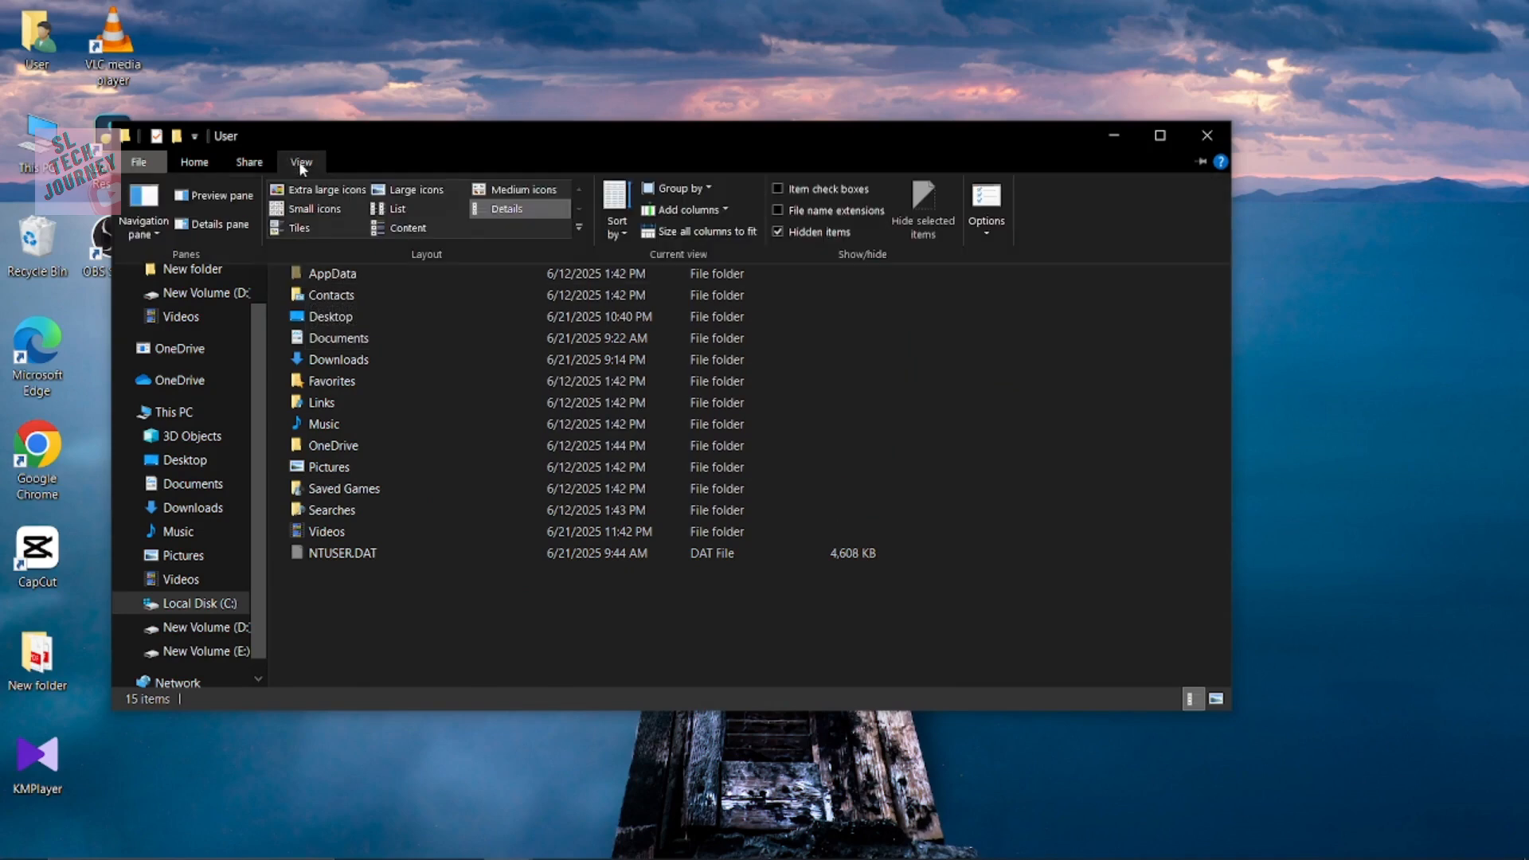
pyautogui.click(988, 205)
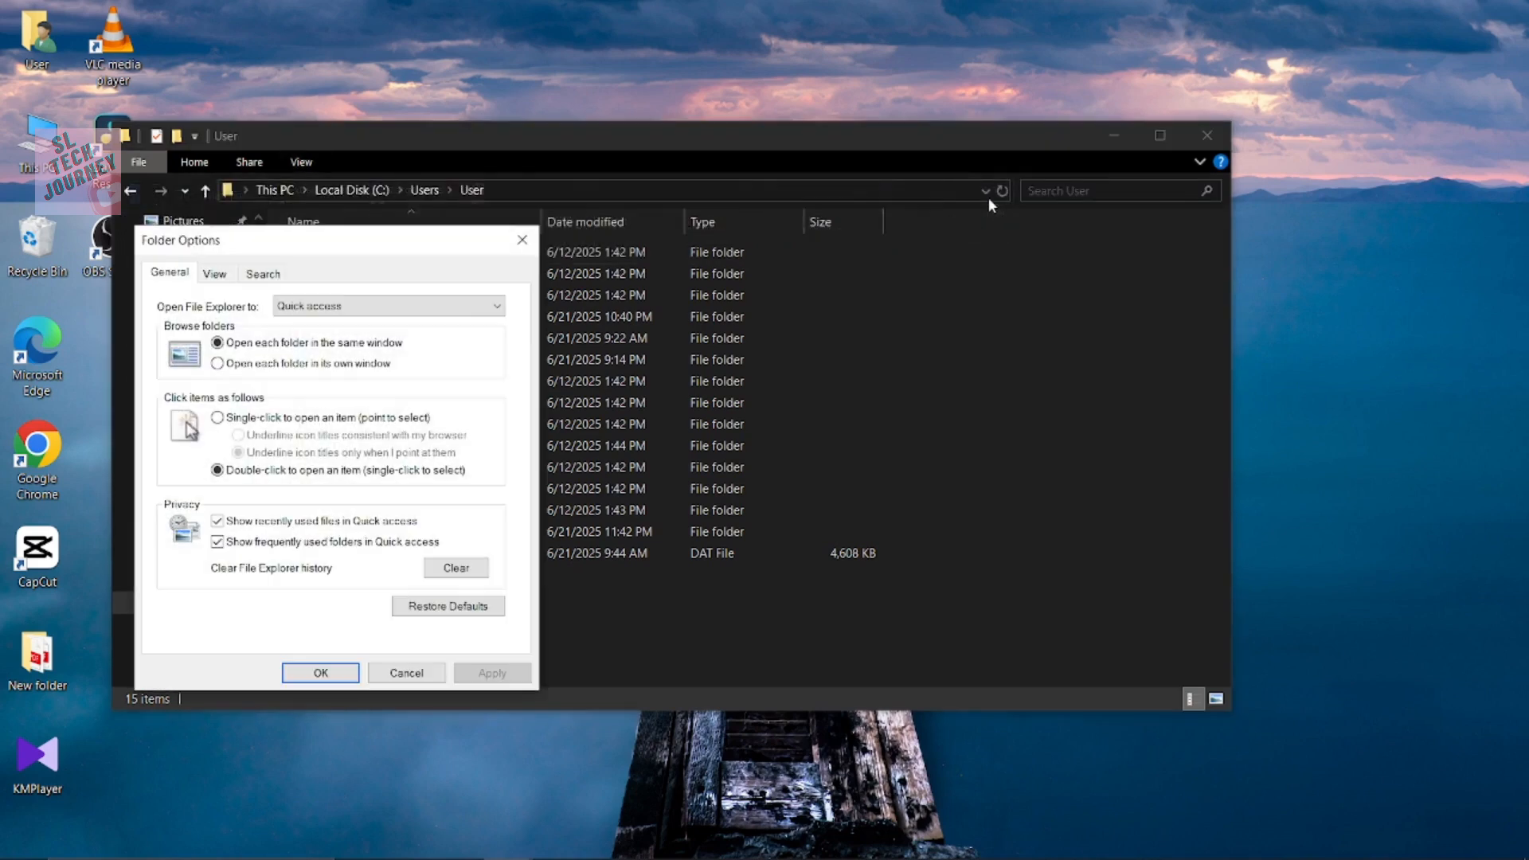
pyautogui.click(216, 274)
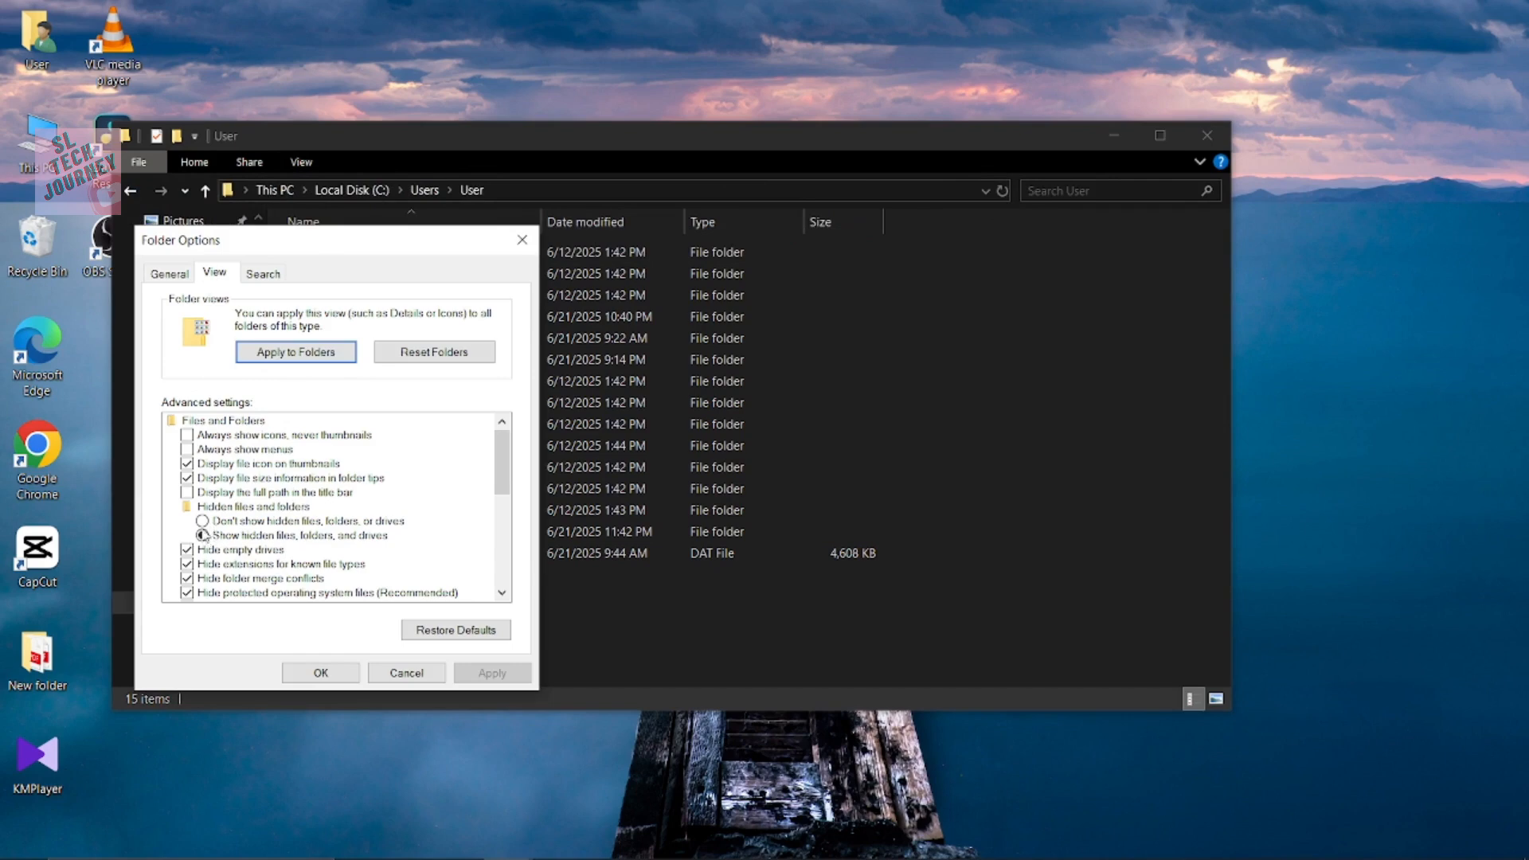
pyautogui.click(315, 671)
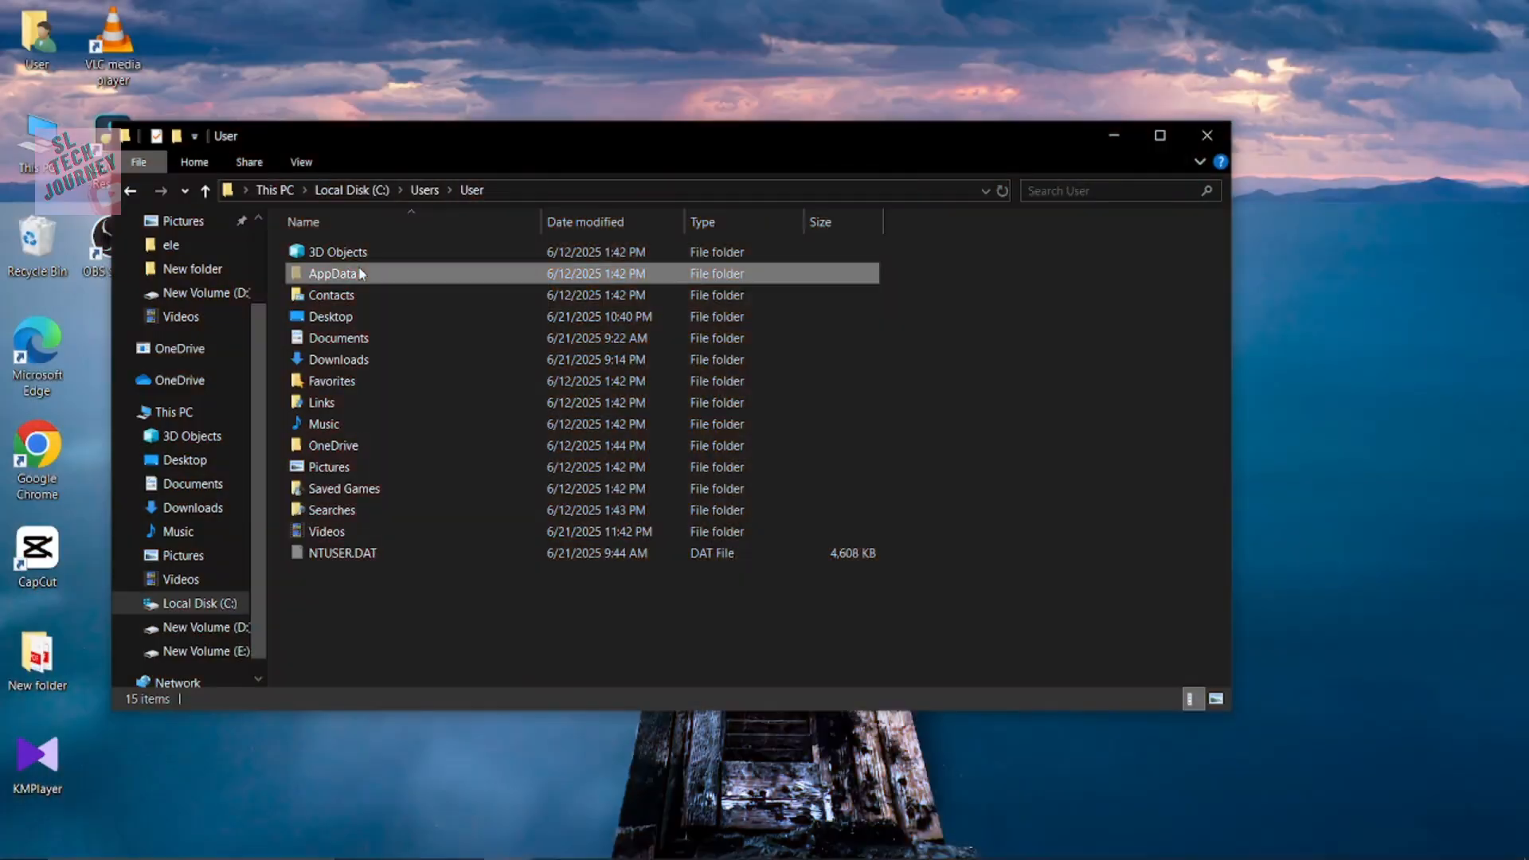
# Open the folder AppData\Local\CapCut inside the user folder
pyautogui.doubleClick(341, 275)
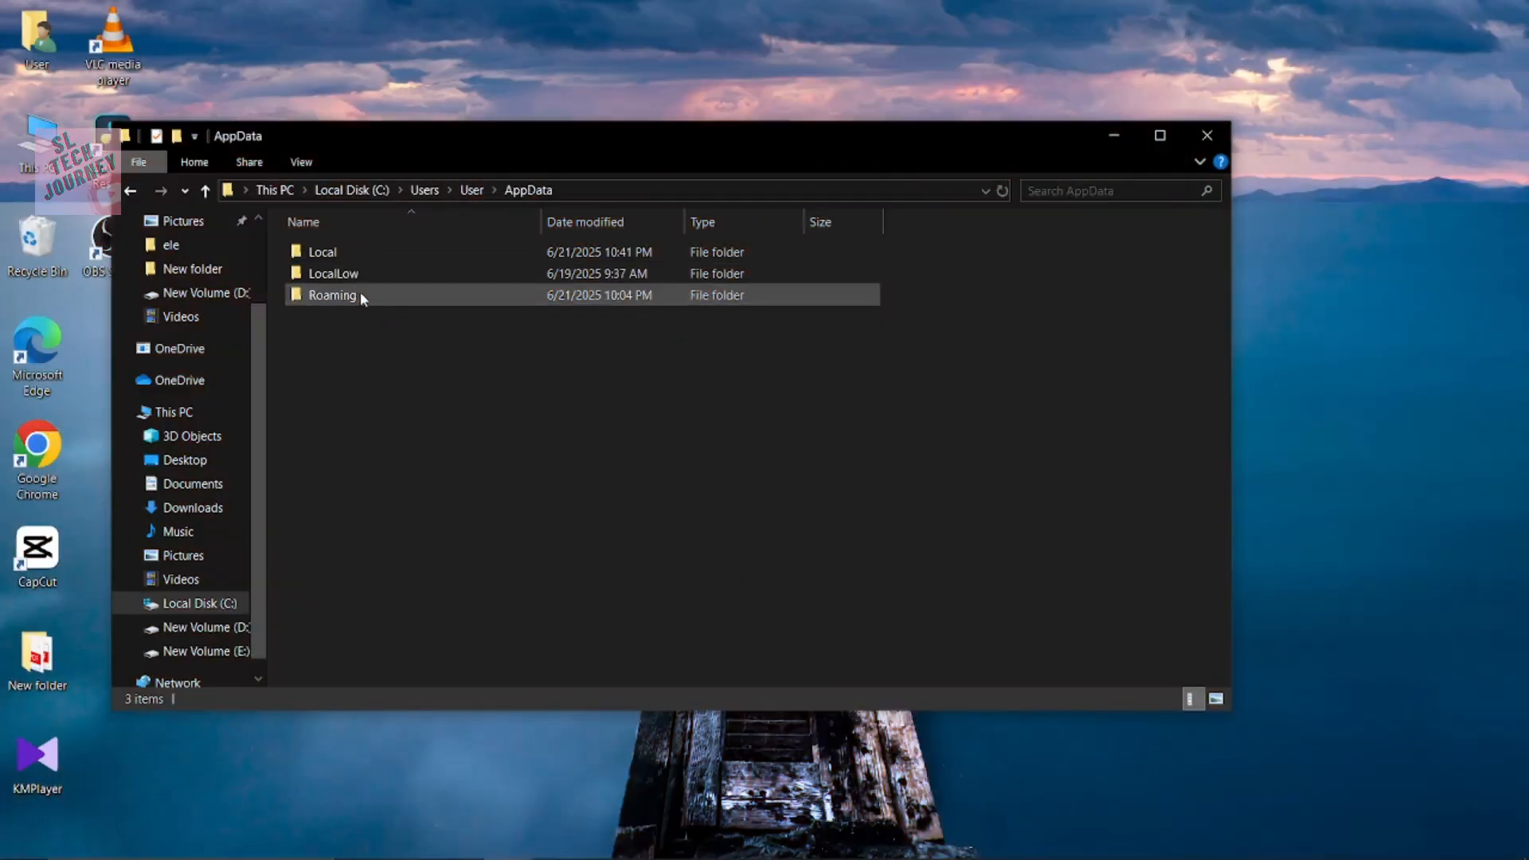
pyautogui.click(328, 258)
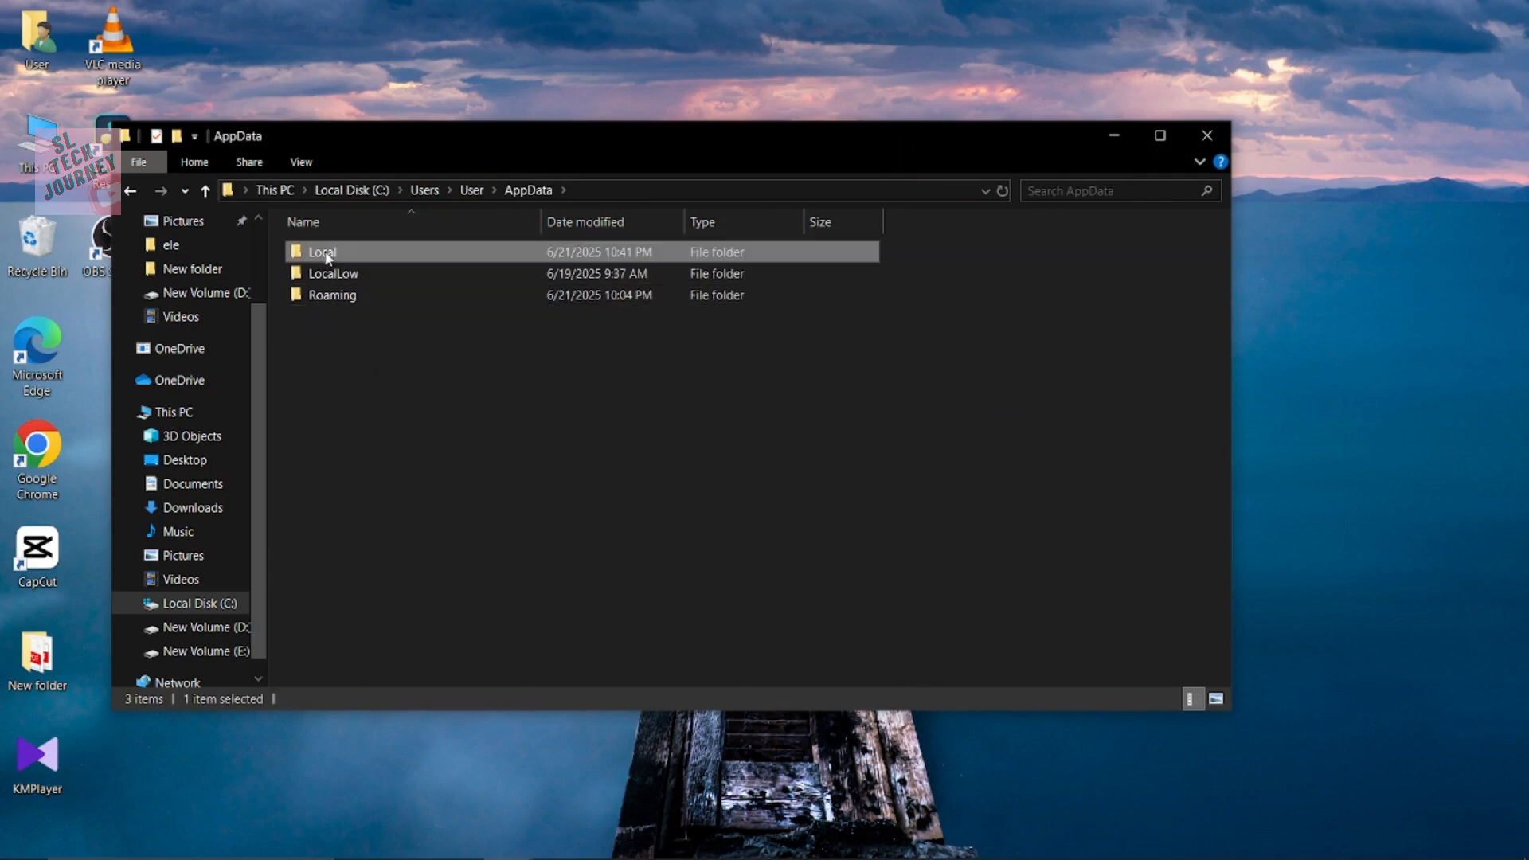
pyautogui.doubleClick(382, 253)
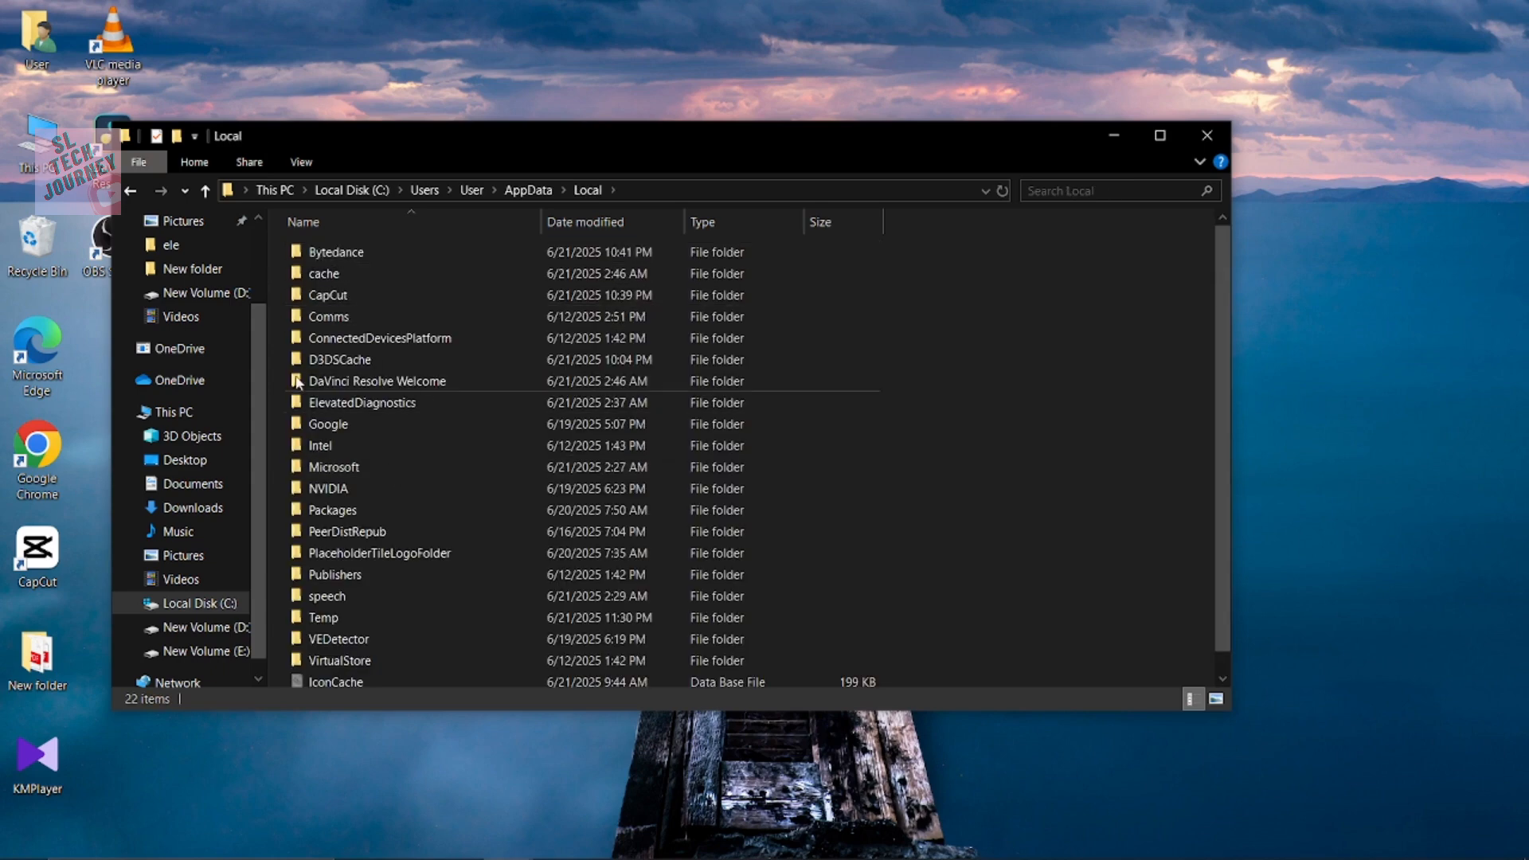
pyautogui.scroll(-1, 399, 537)
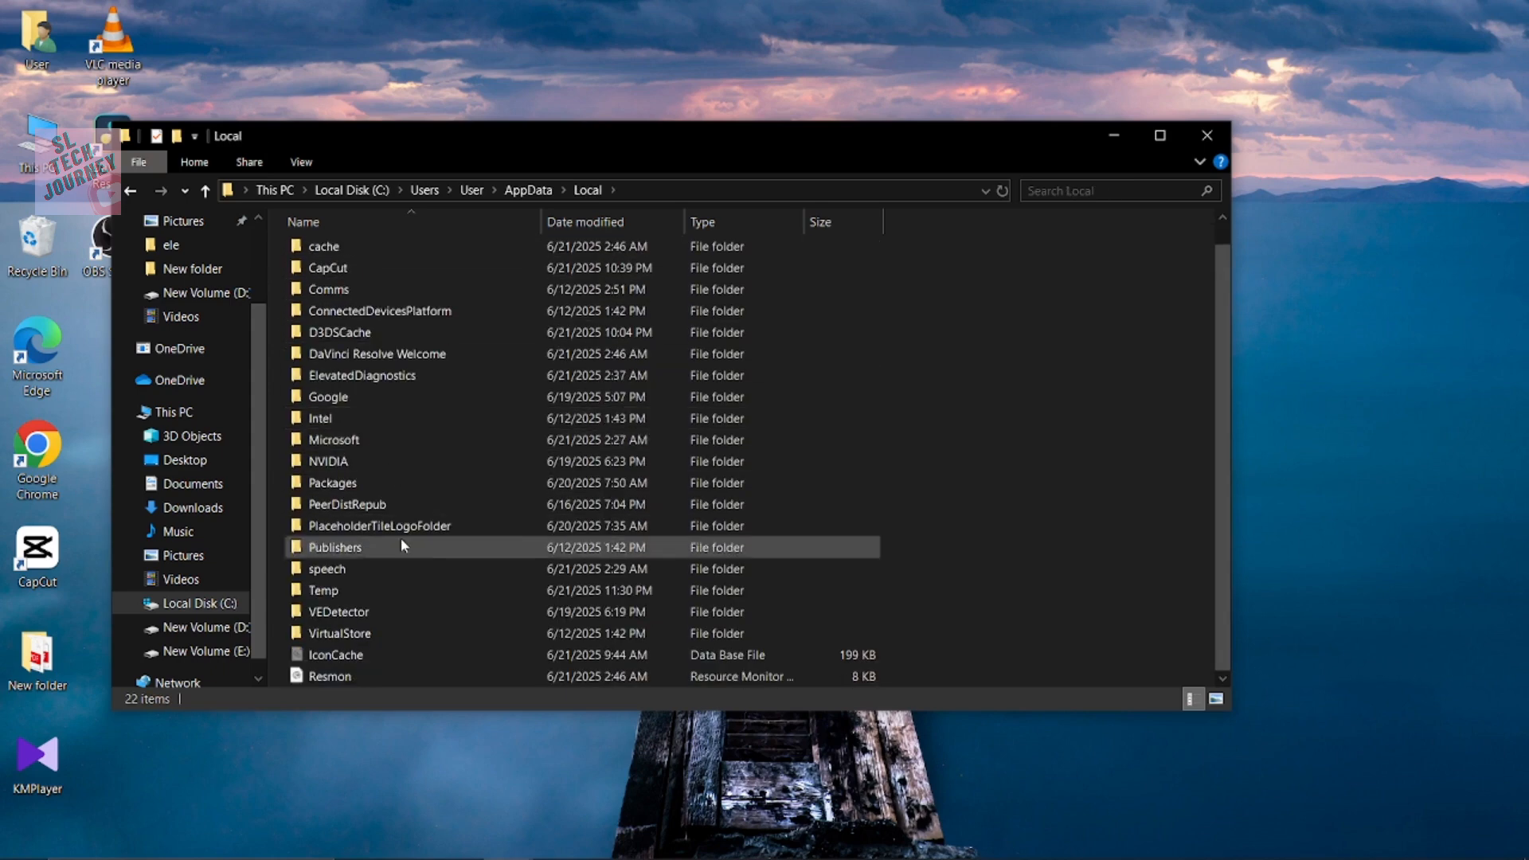
pyautogui.scroll(1, 399, 542)
pyautogui.doubleClick(352, 295)
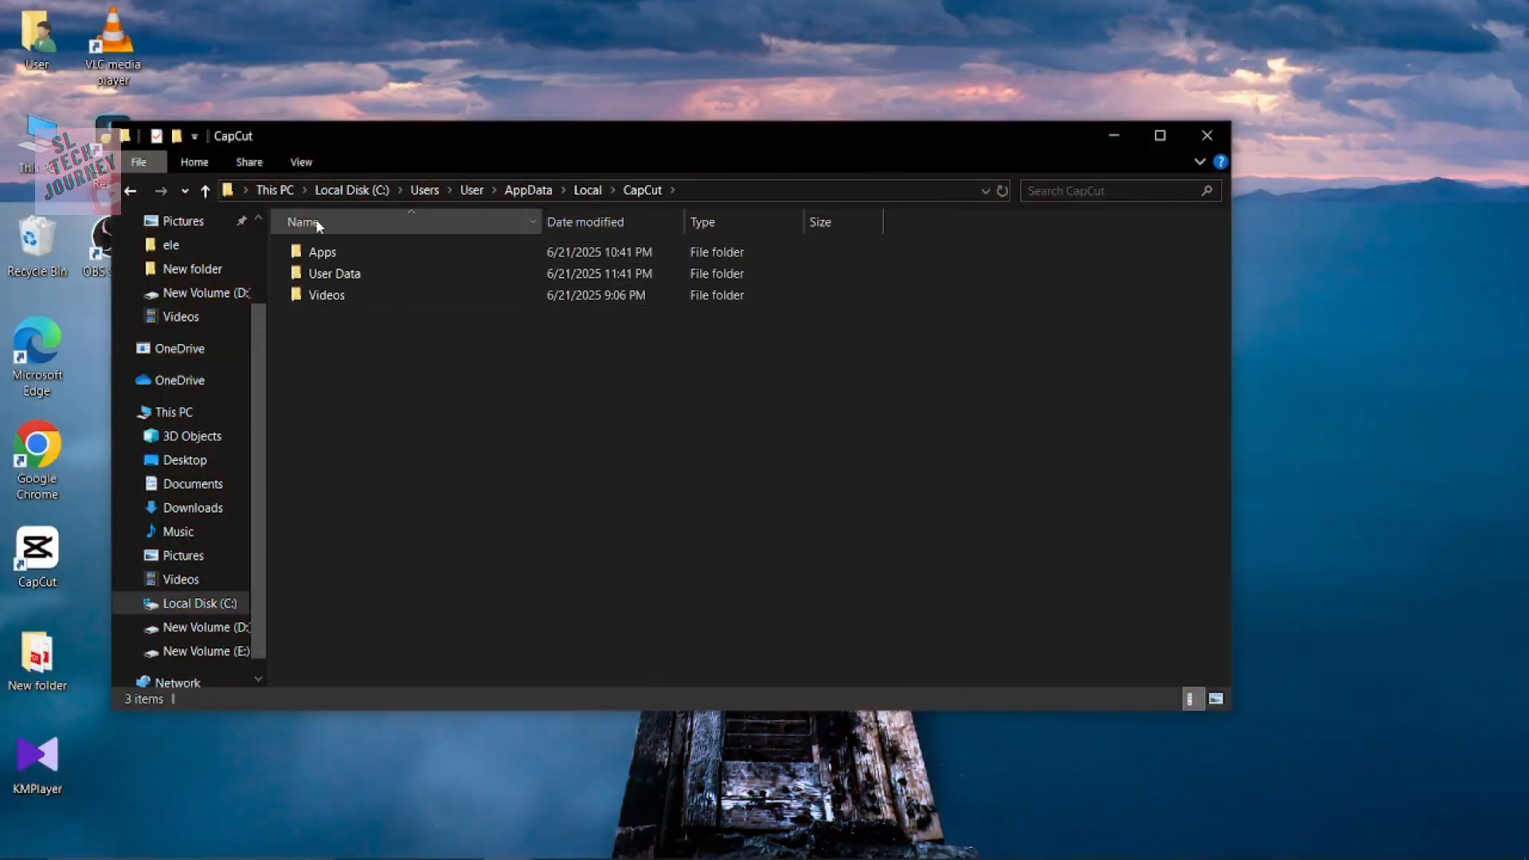
# Open the User Data folder of CapCut and go into its Download subfolder
pyautogui.moveTo(362, 293)
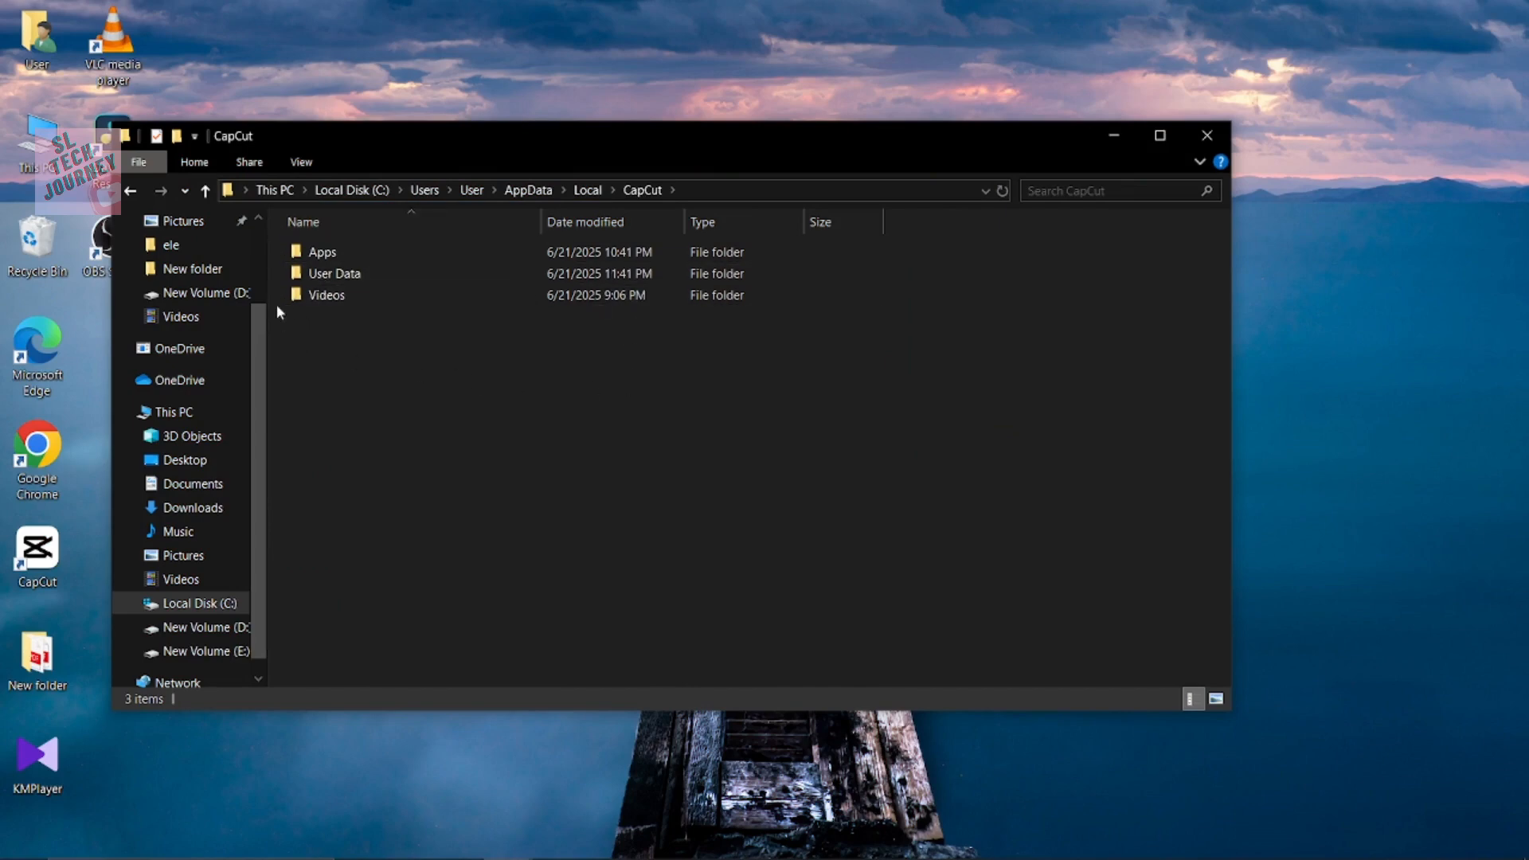
pyautogui.moveTo(314, 309)
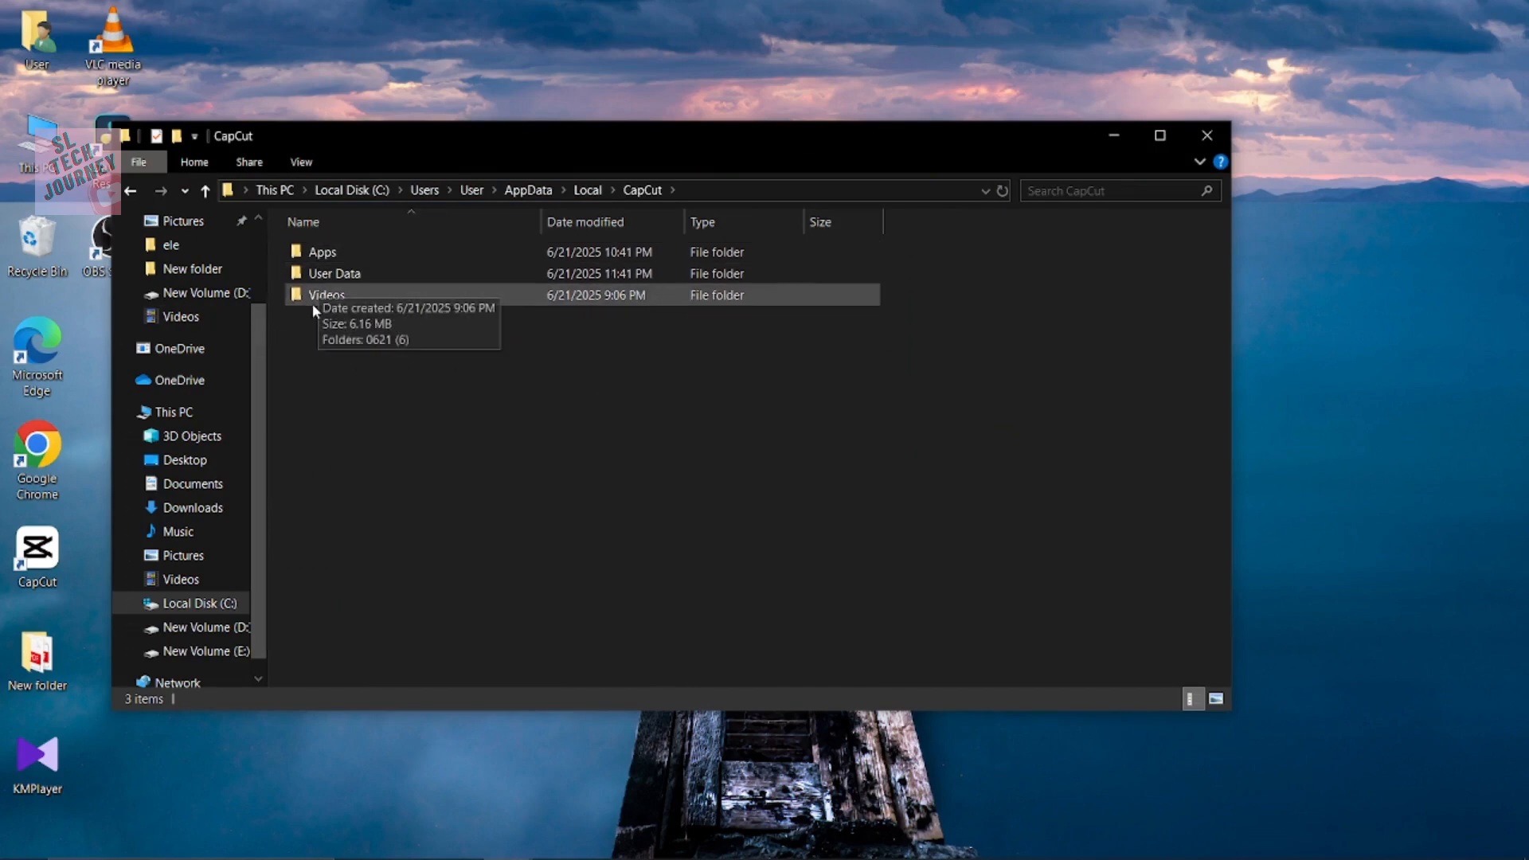
pyautogui.click(364, 276)
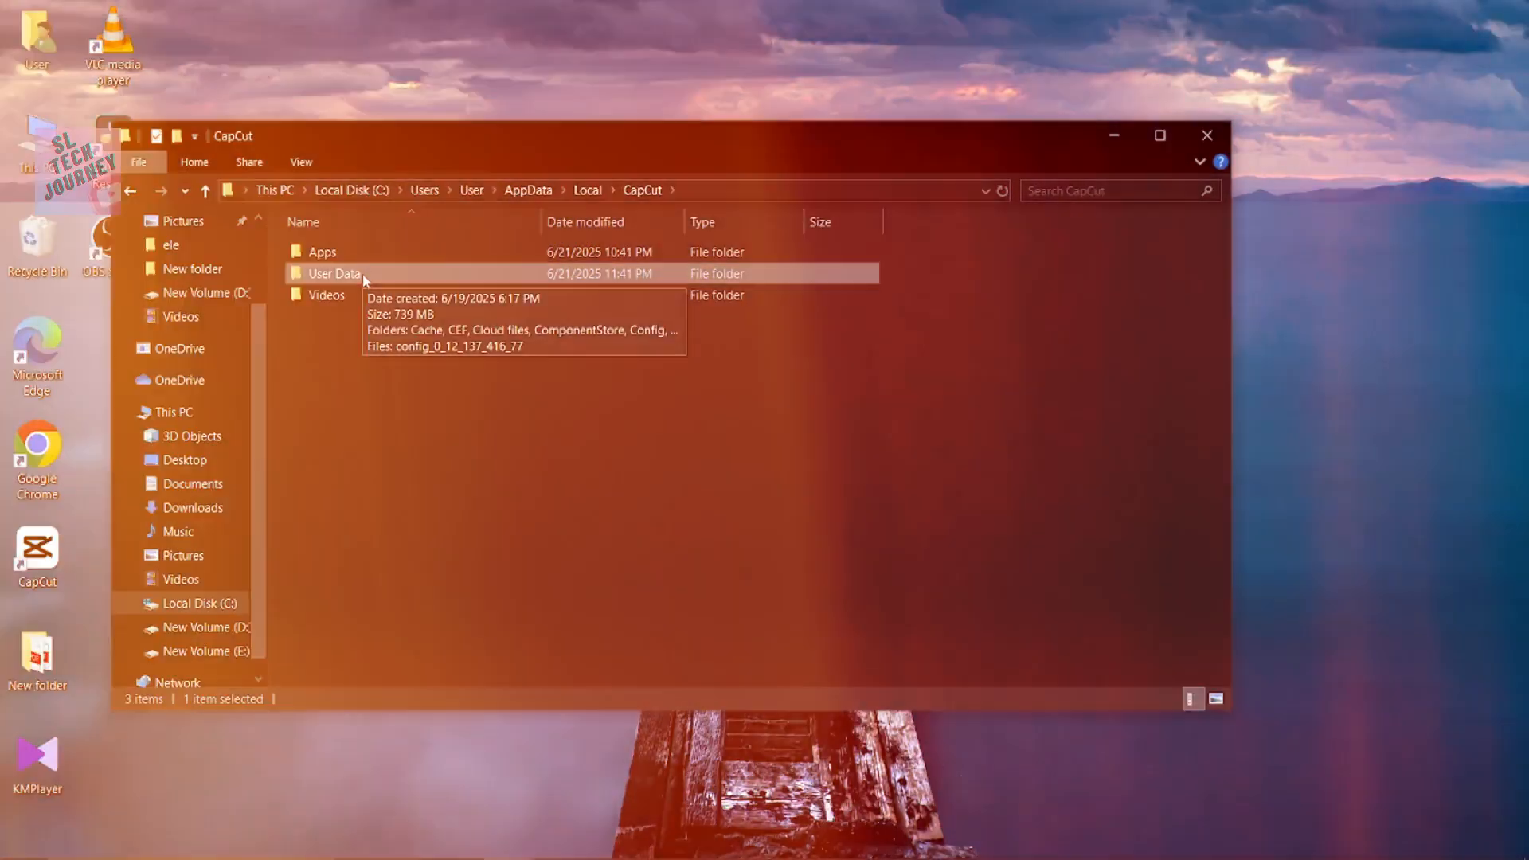
pyautogui.doubleClick(364, 276)
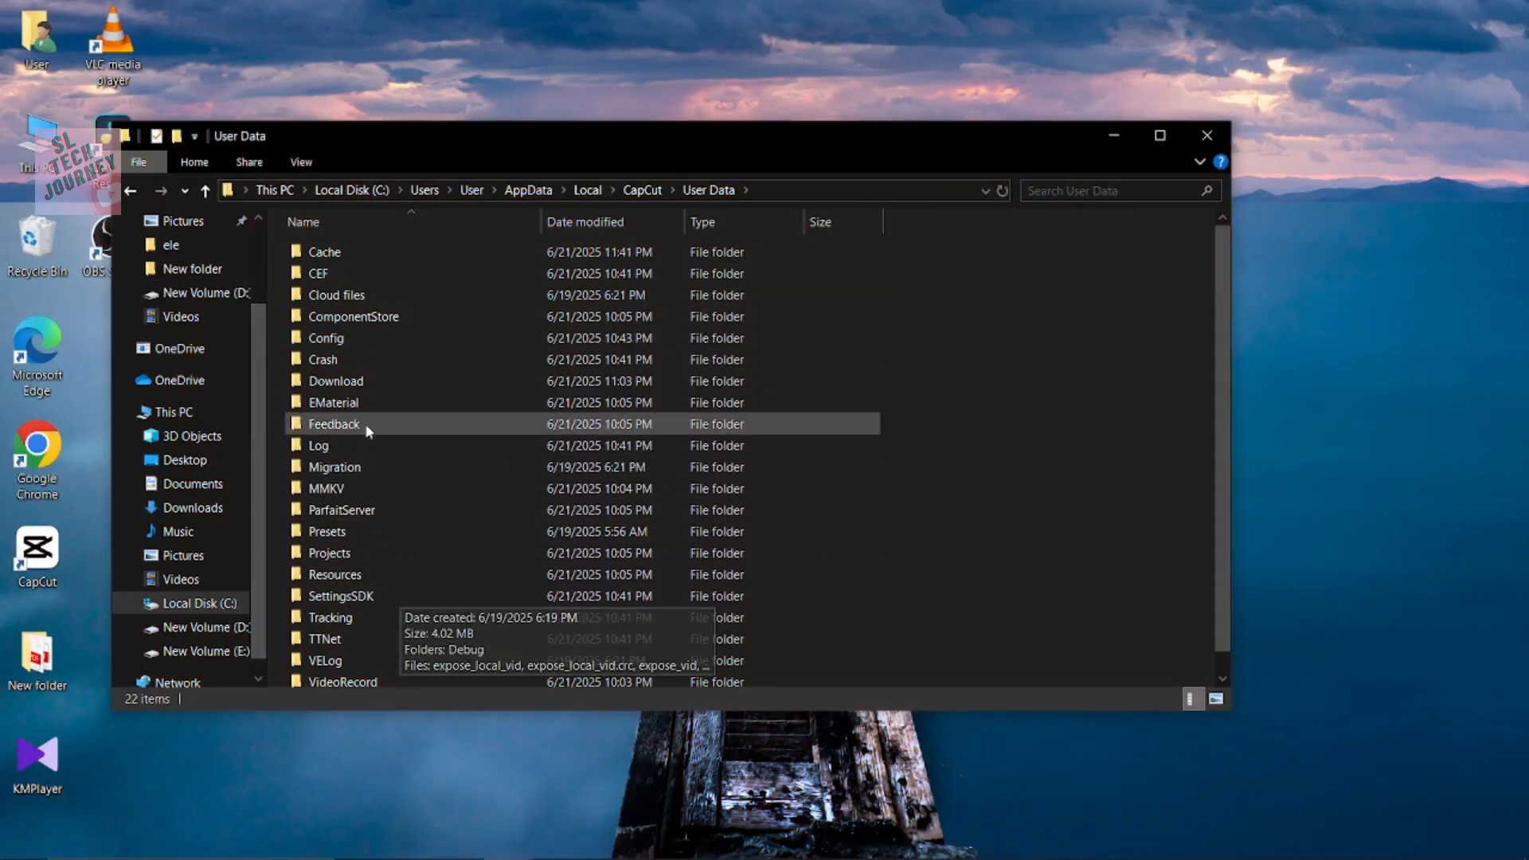
pyautogui.click(380, 387)
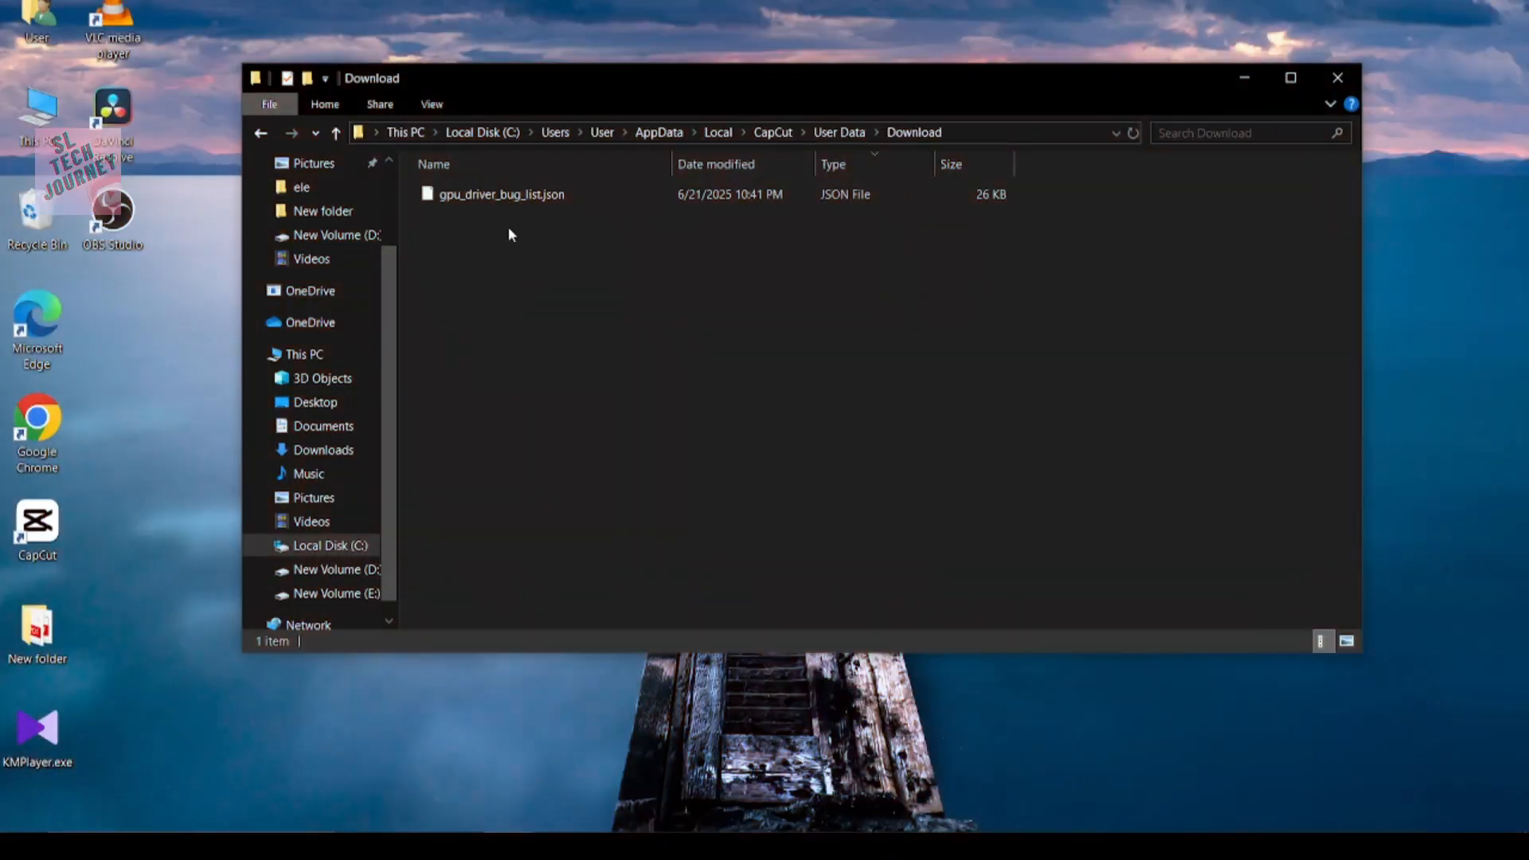
# Check that file name extensions are set to show, and create a new text document in the Download folder
pyautogui.click(428, 107)
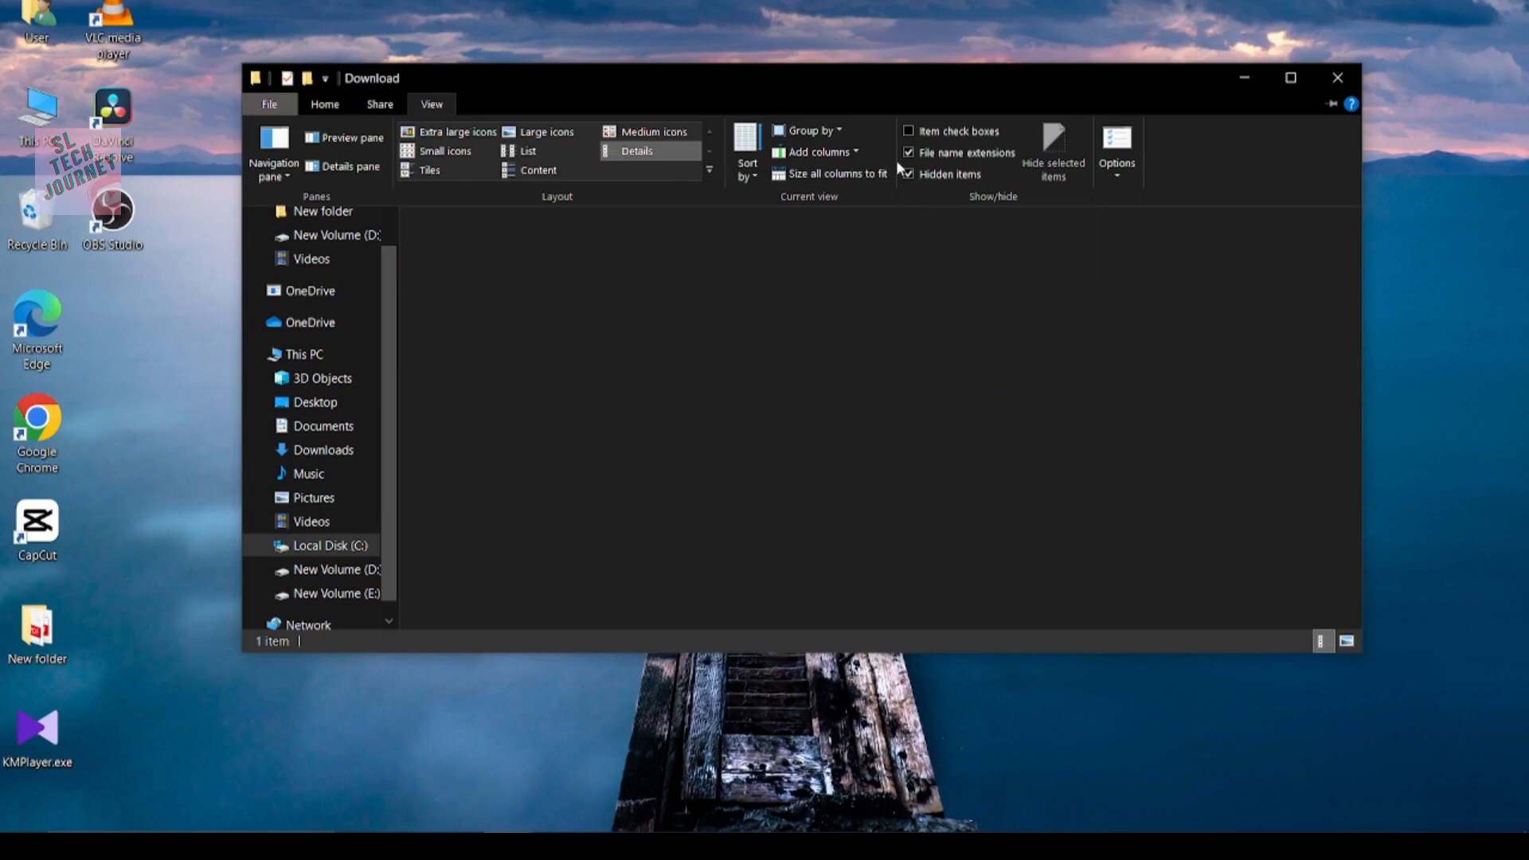
pyautogui.click(683, 329)
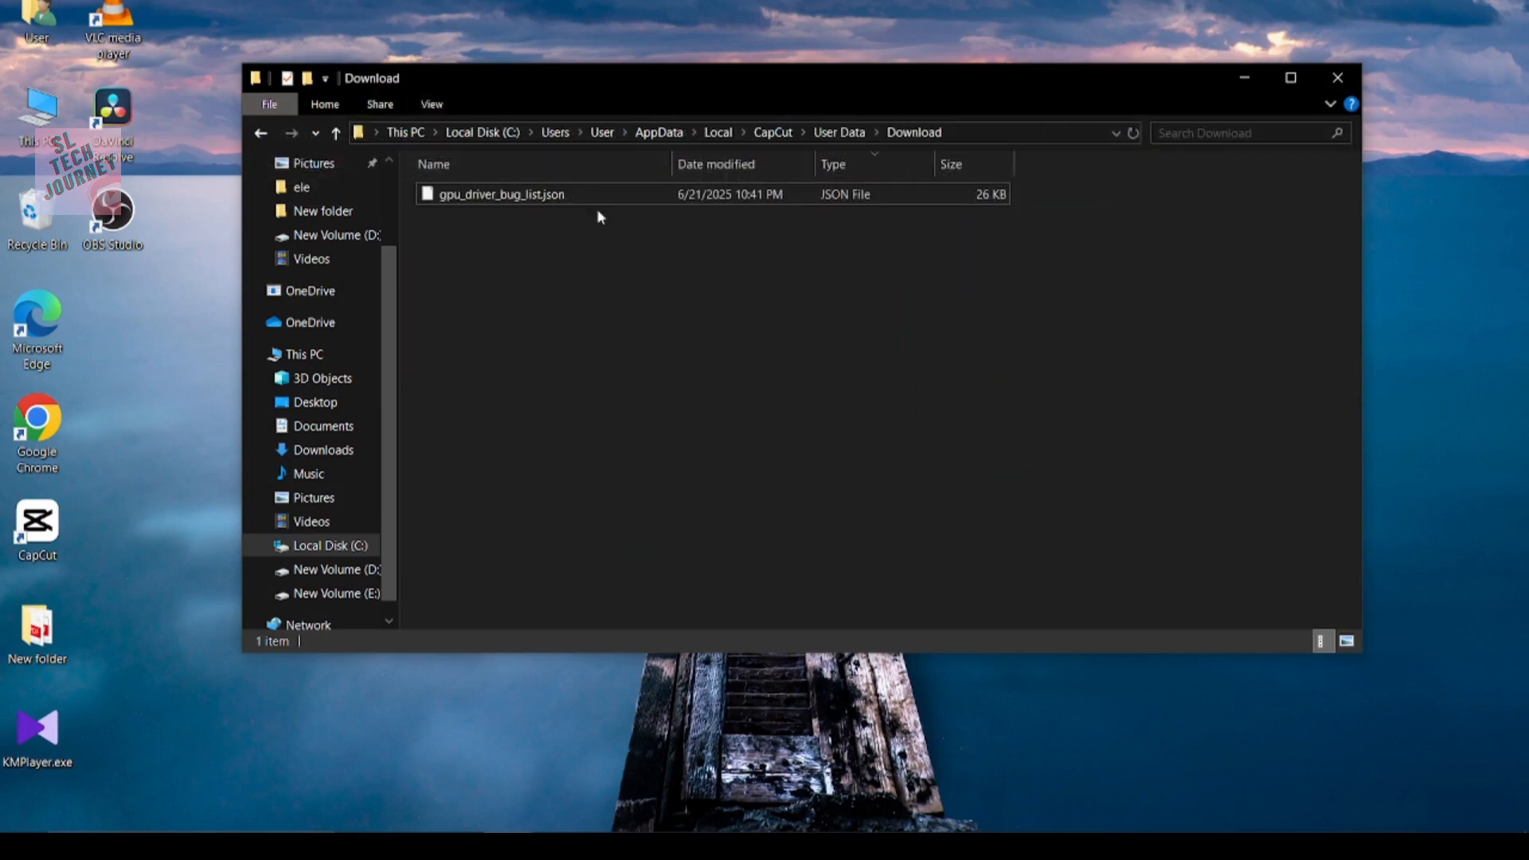
pyautogui.rightClick(531, 272)
pyautogui.moveTo(599, 527)
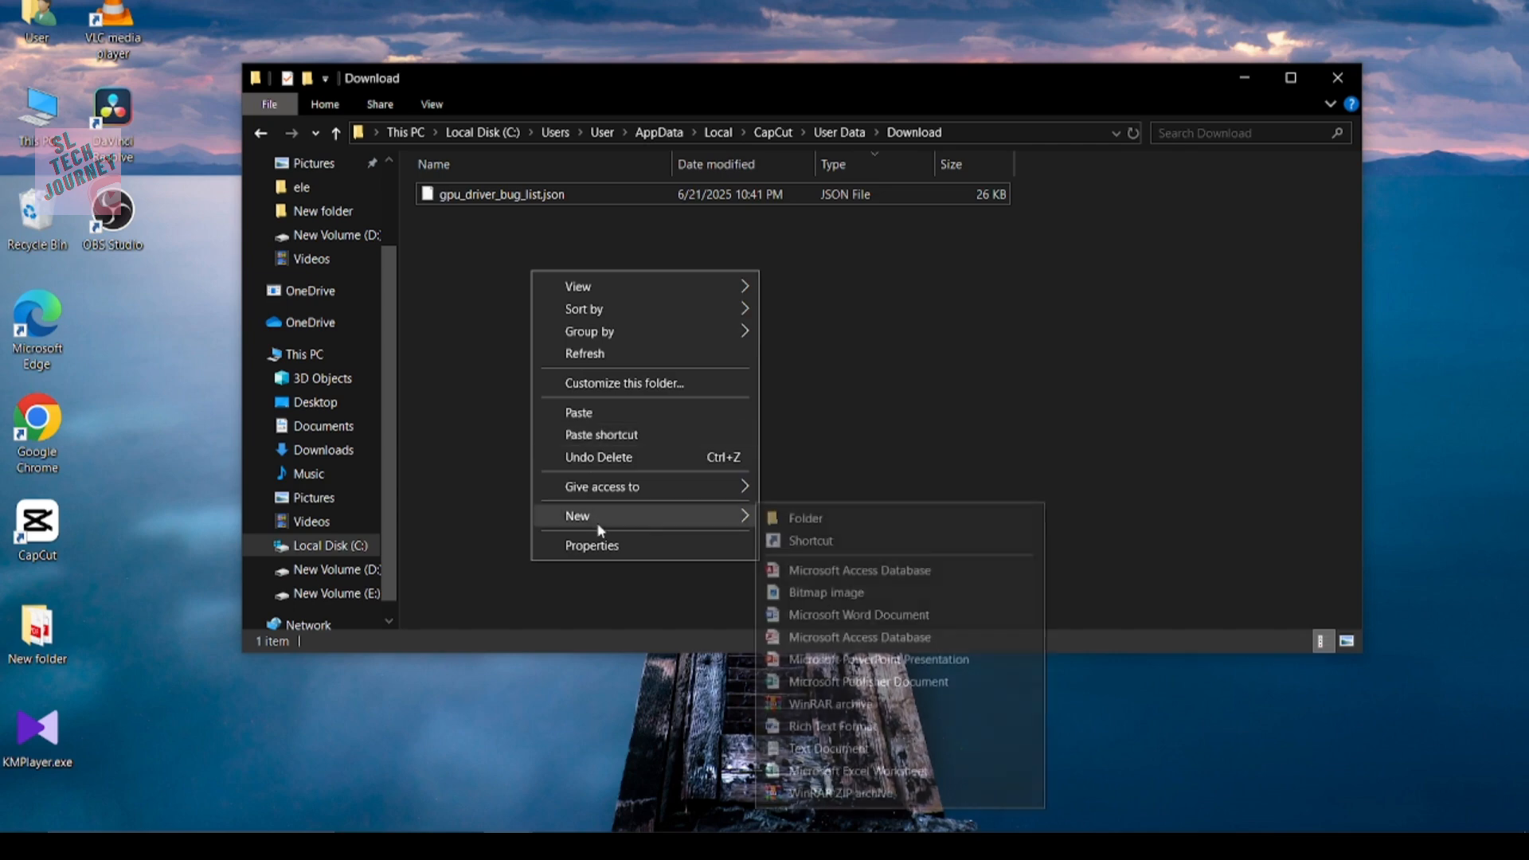
pyautogui.click(826, 753)
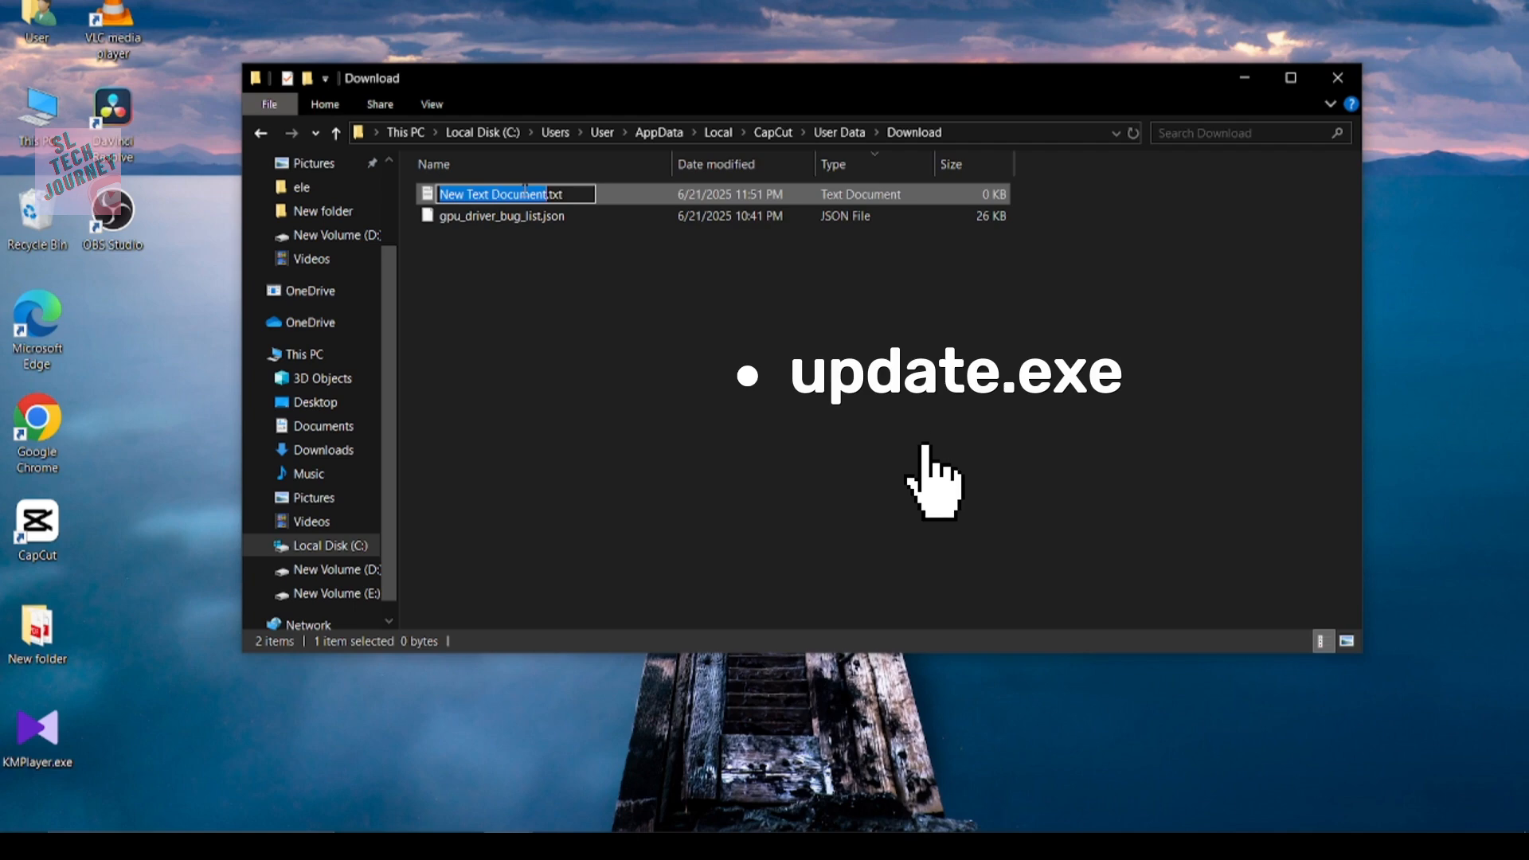
# Rename the new text document in the Download folder to update.exe, accepting the extension change
pyautogui.write('upda')
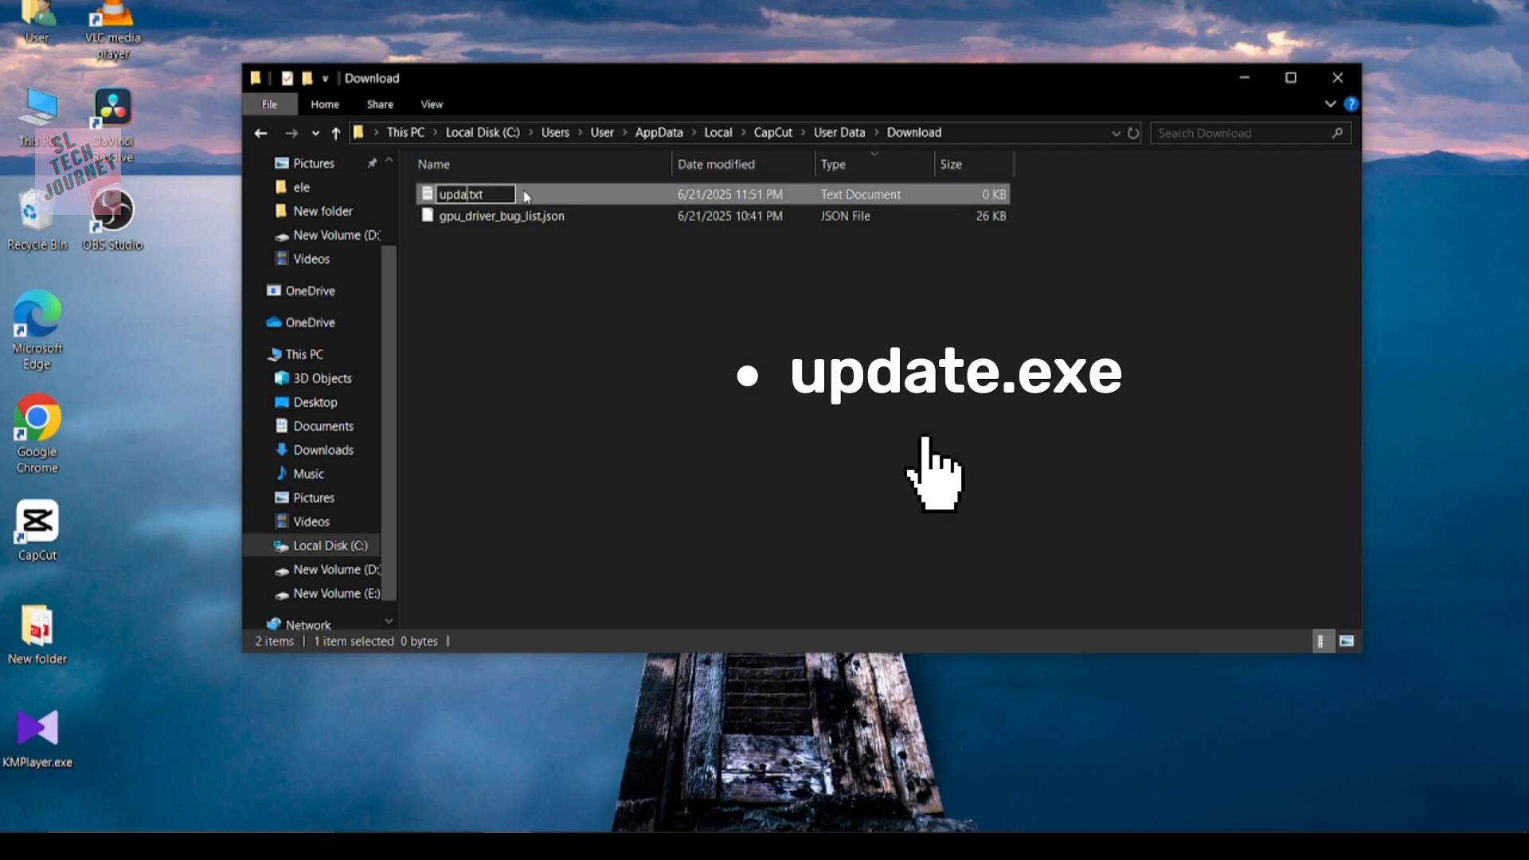
pyautogui.write('te')
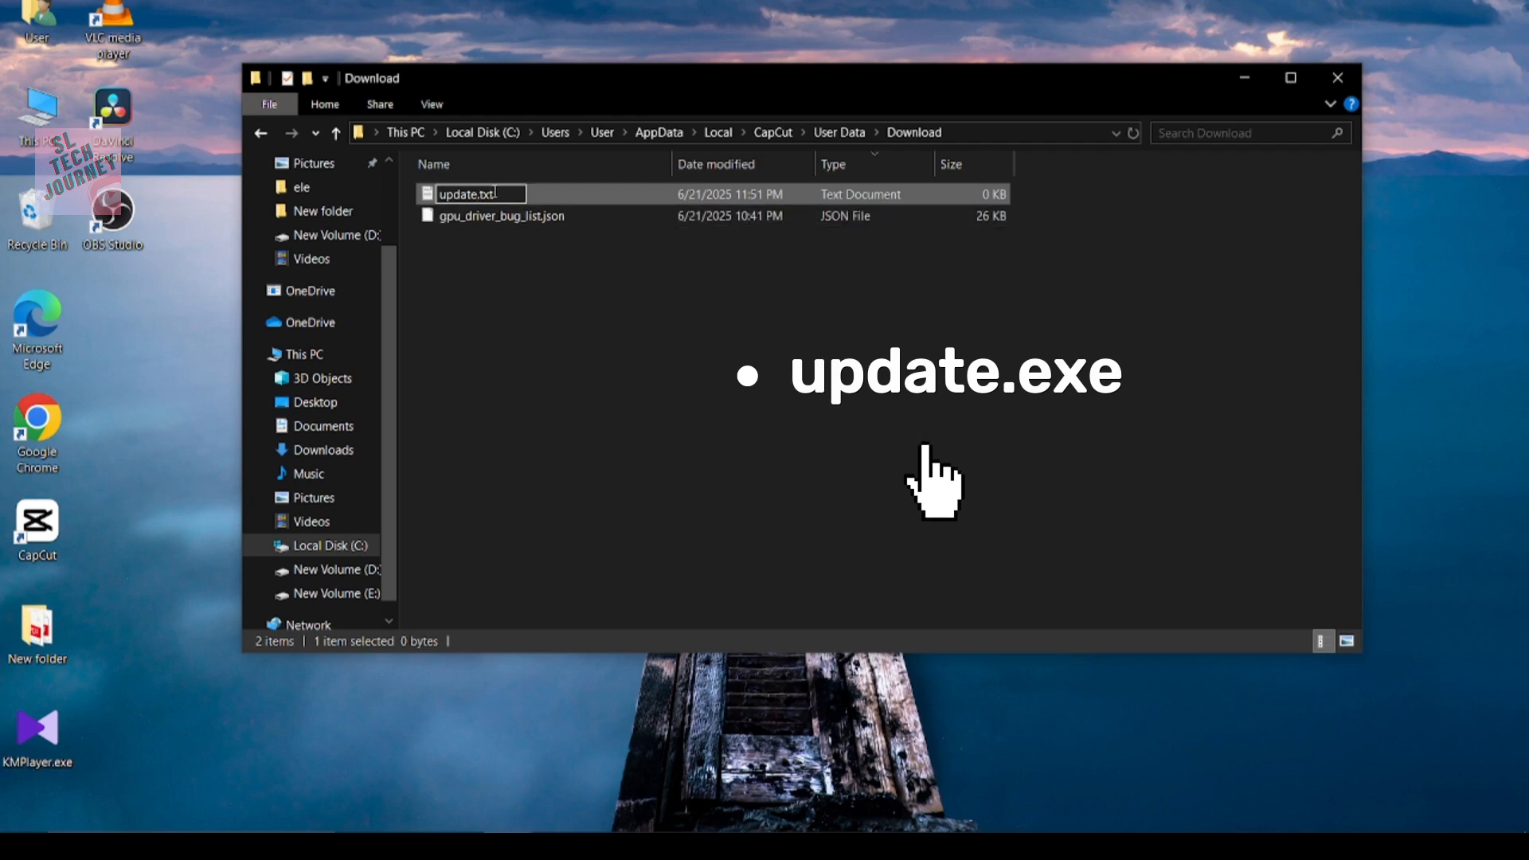
pyautogui.moveTo(496, 194); pyautogui.dragTo(480, 194)
pyautogui.write('exe')
pyautogui.press('Return')
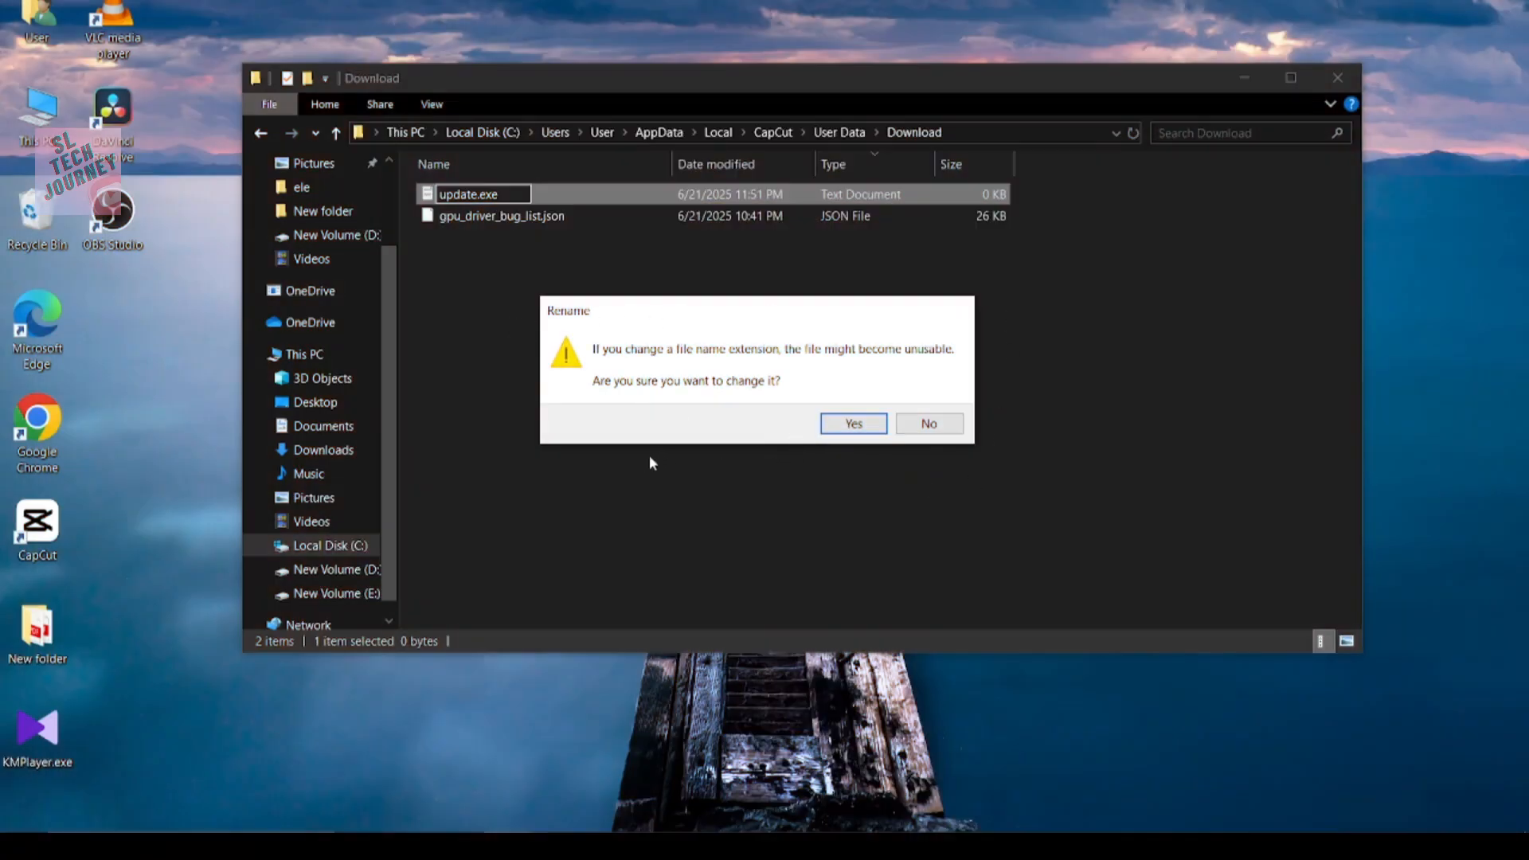
pyautogui.press('Return')
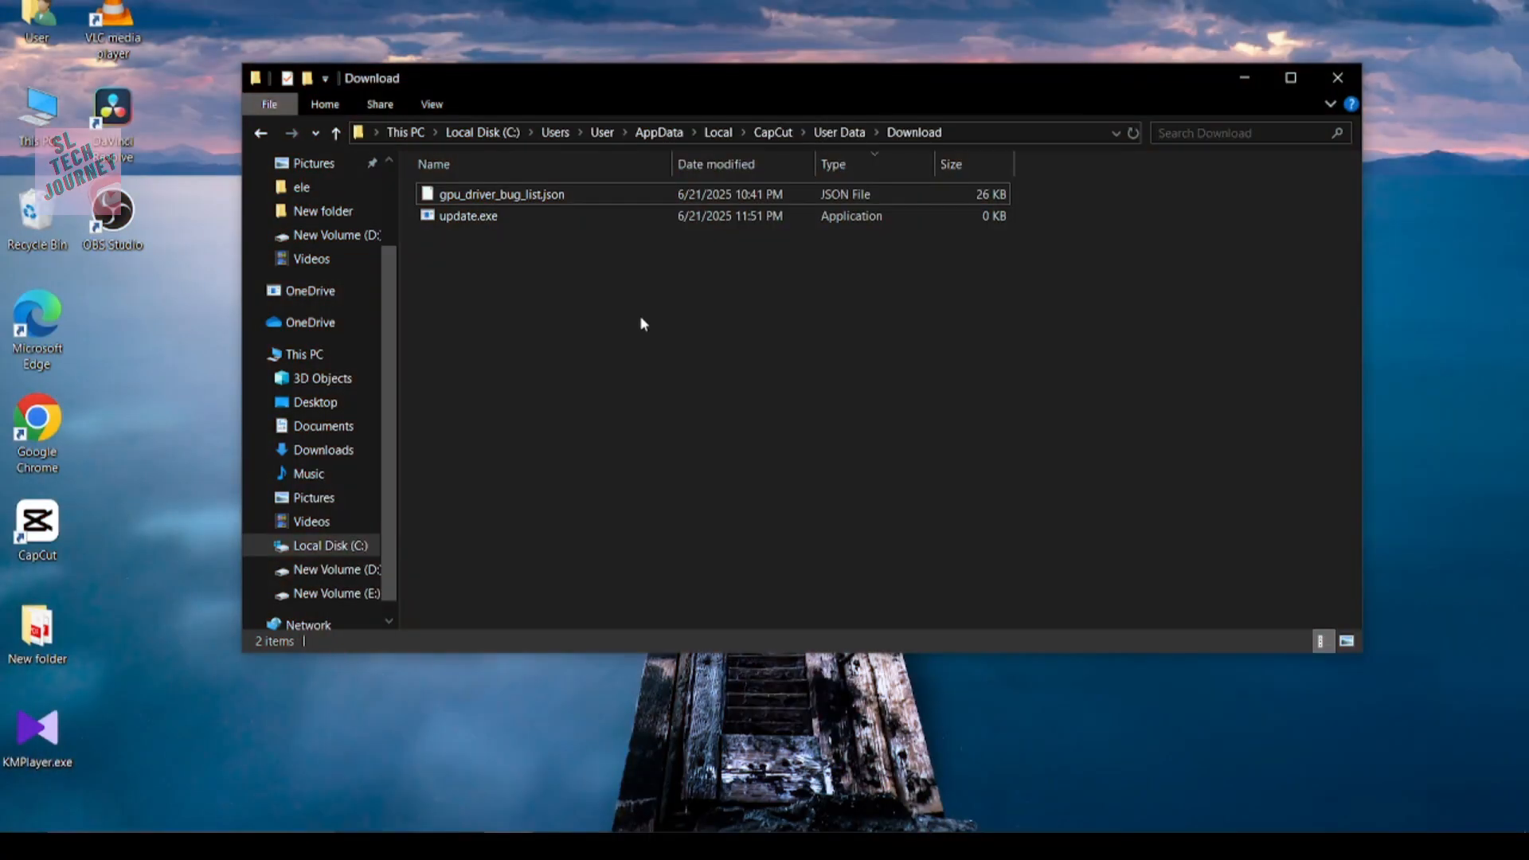
# Go back to the CapCut folder, open its Apps folder and create a new text document there
pyautogui.click(772, 132)
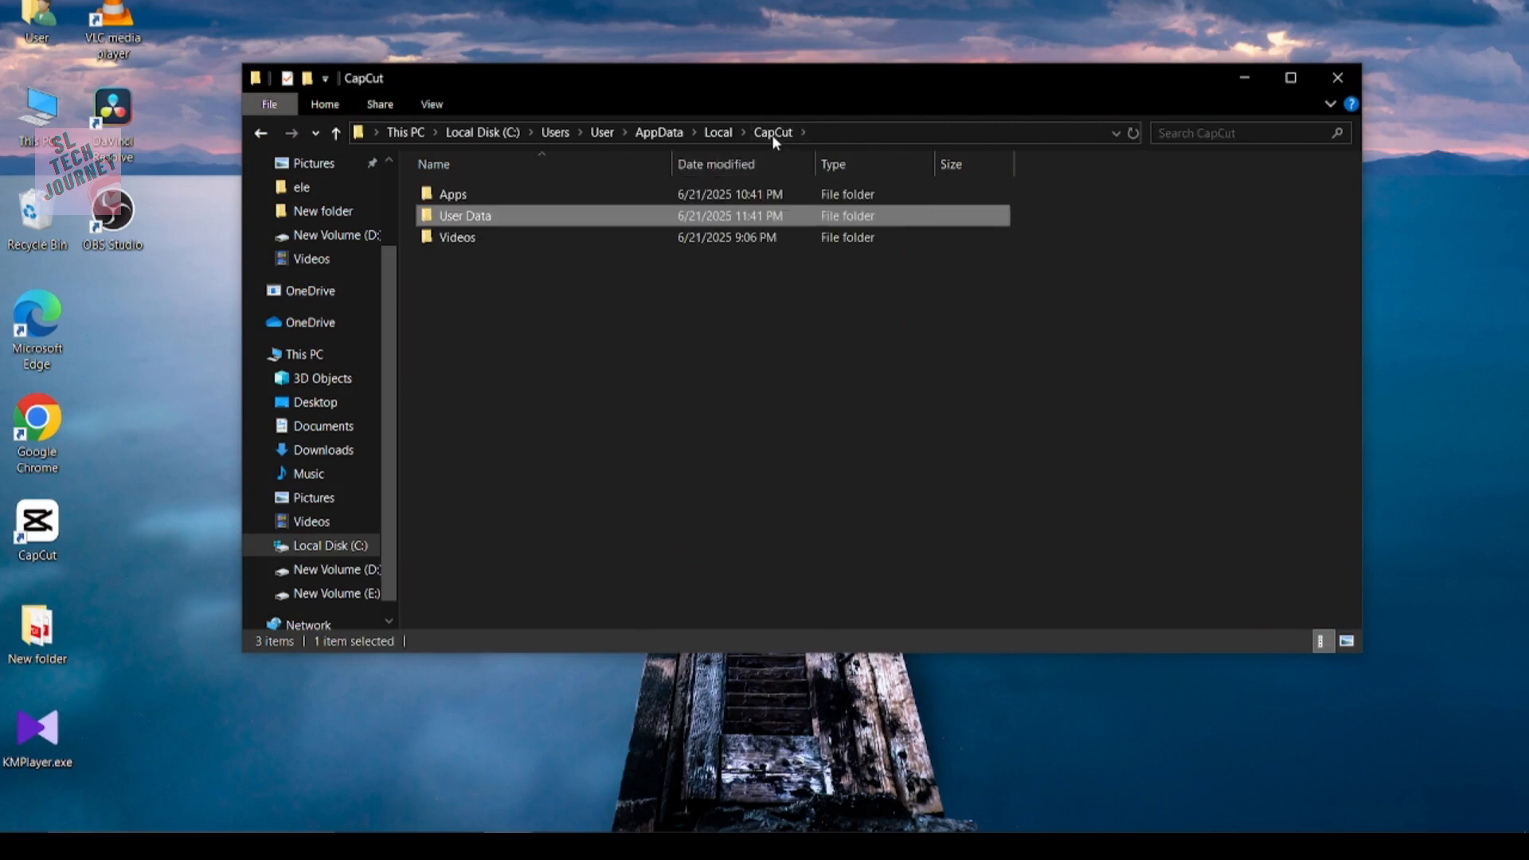
pyautogui.doubleClick(451, 195)
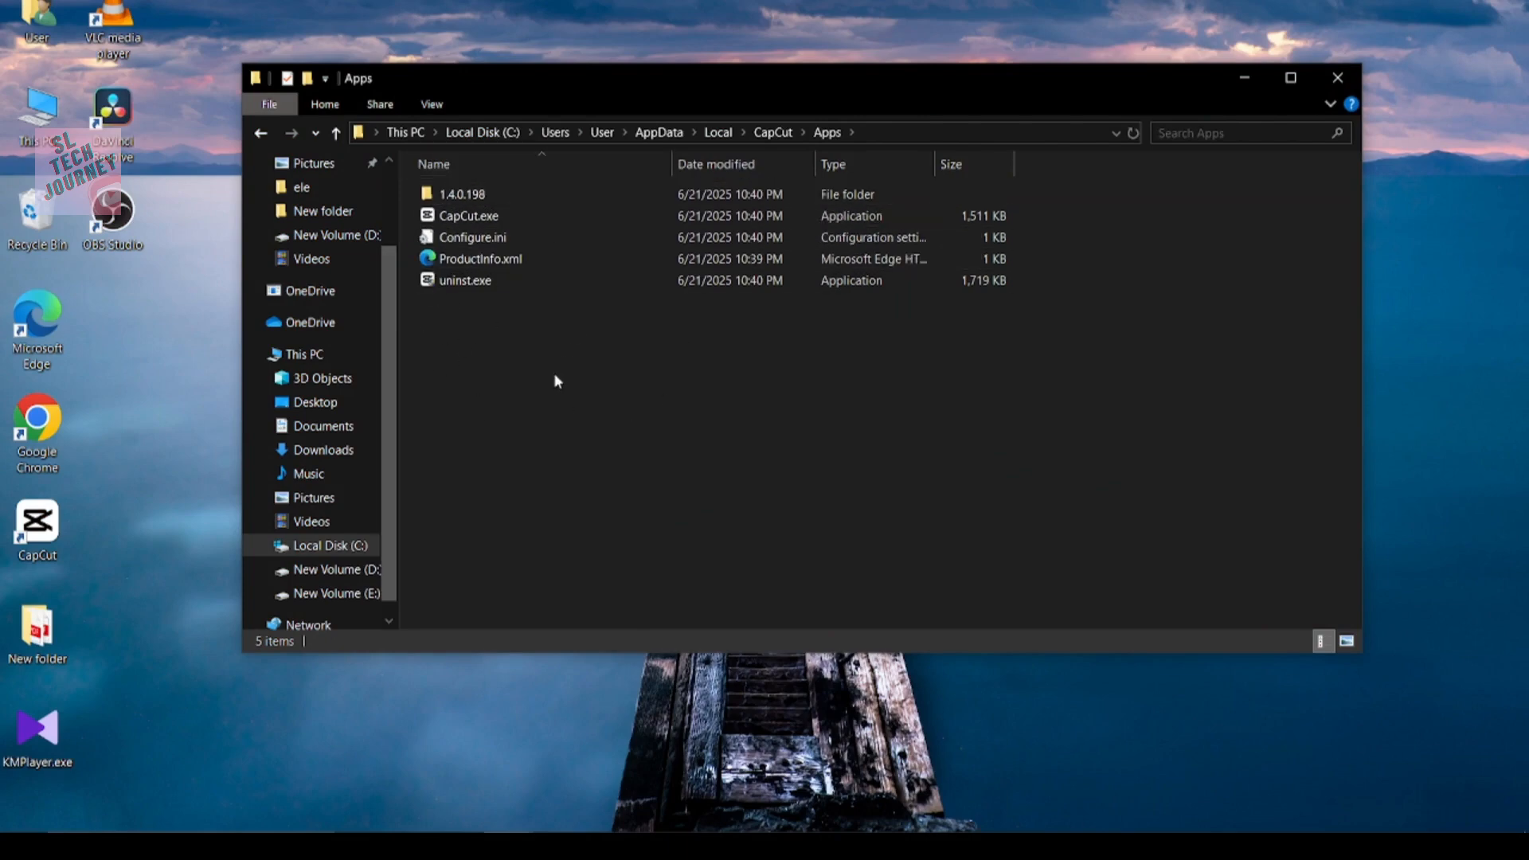
pyautogui.rightClick(494, 349)
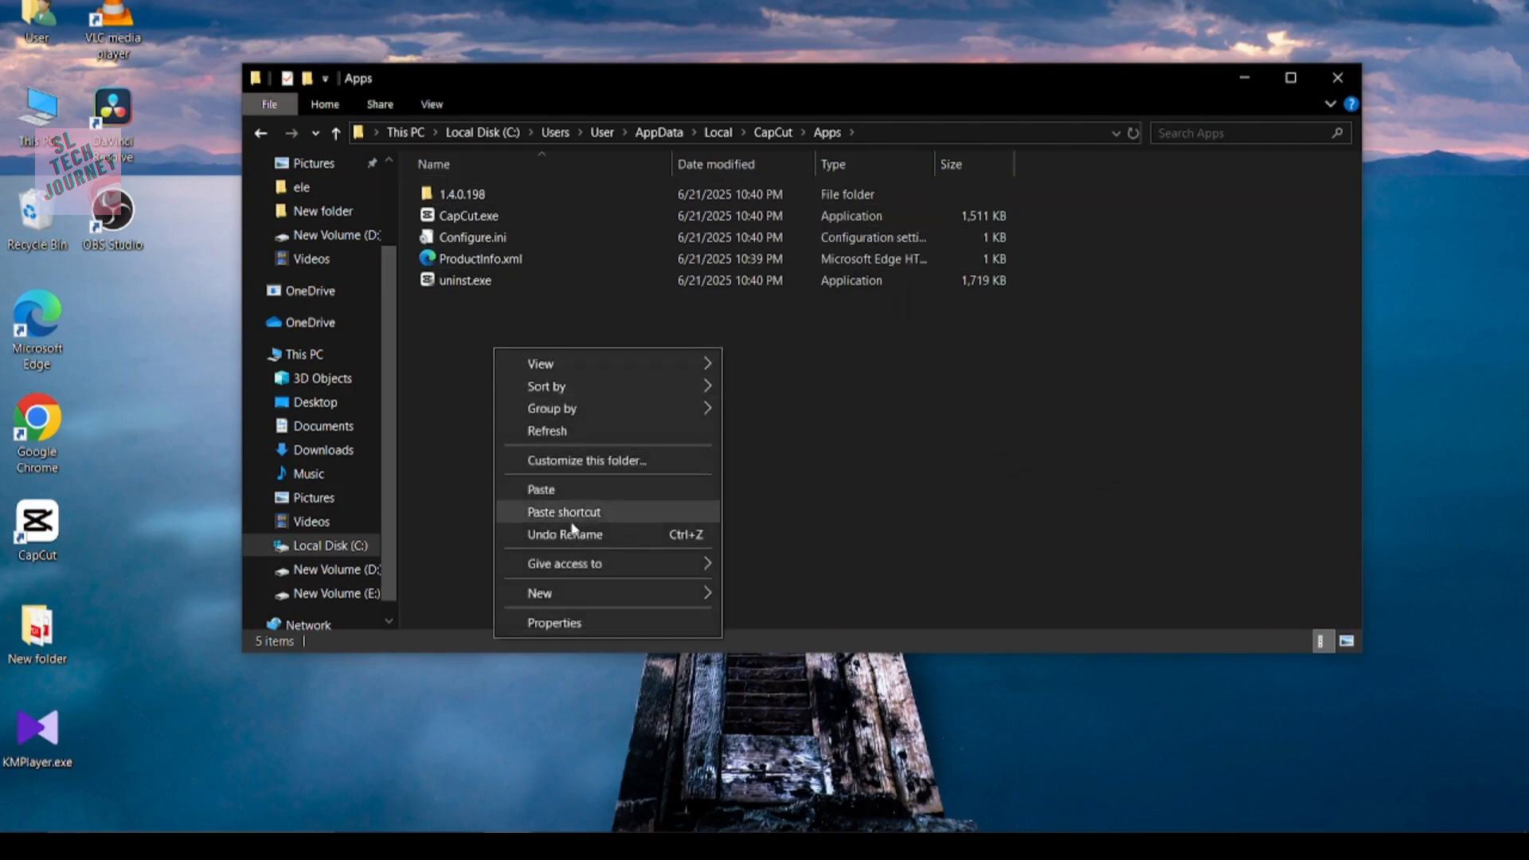
pyautogui.moveTo(582, 591)
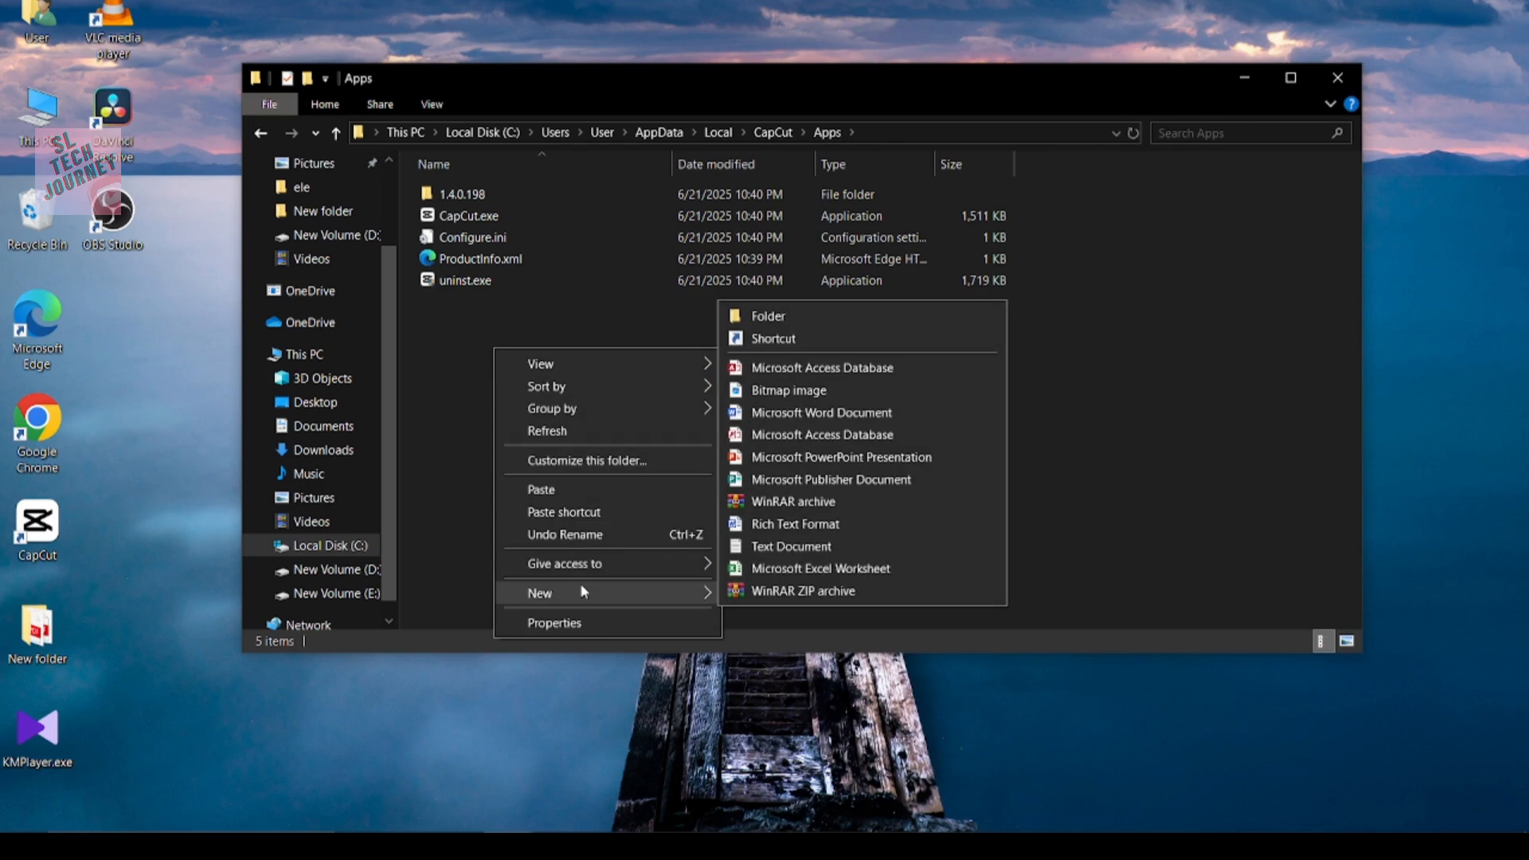
pyautogui.click(776, 545)
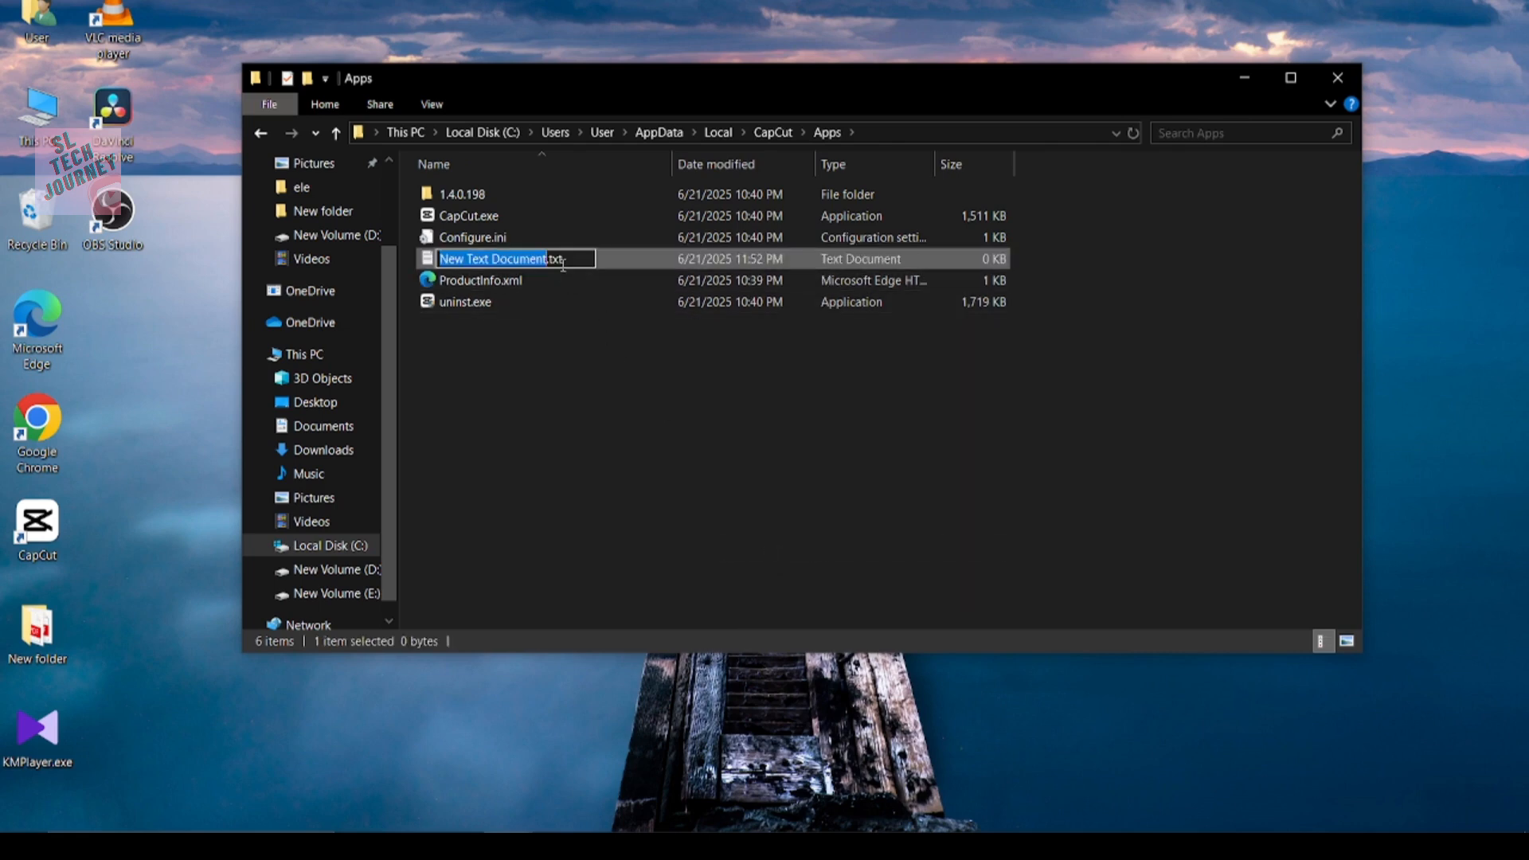
# Rename the new text document in the Apps folder to update.exe, accepting the extension change
pyautogui.press('BackSpace')
pyautogui.write('u')
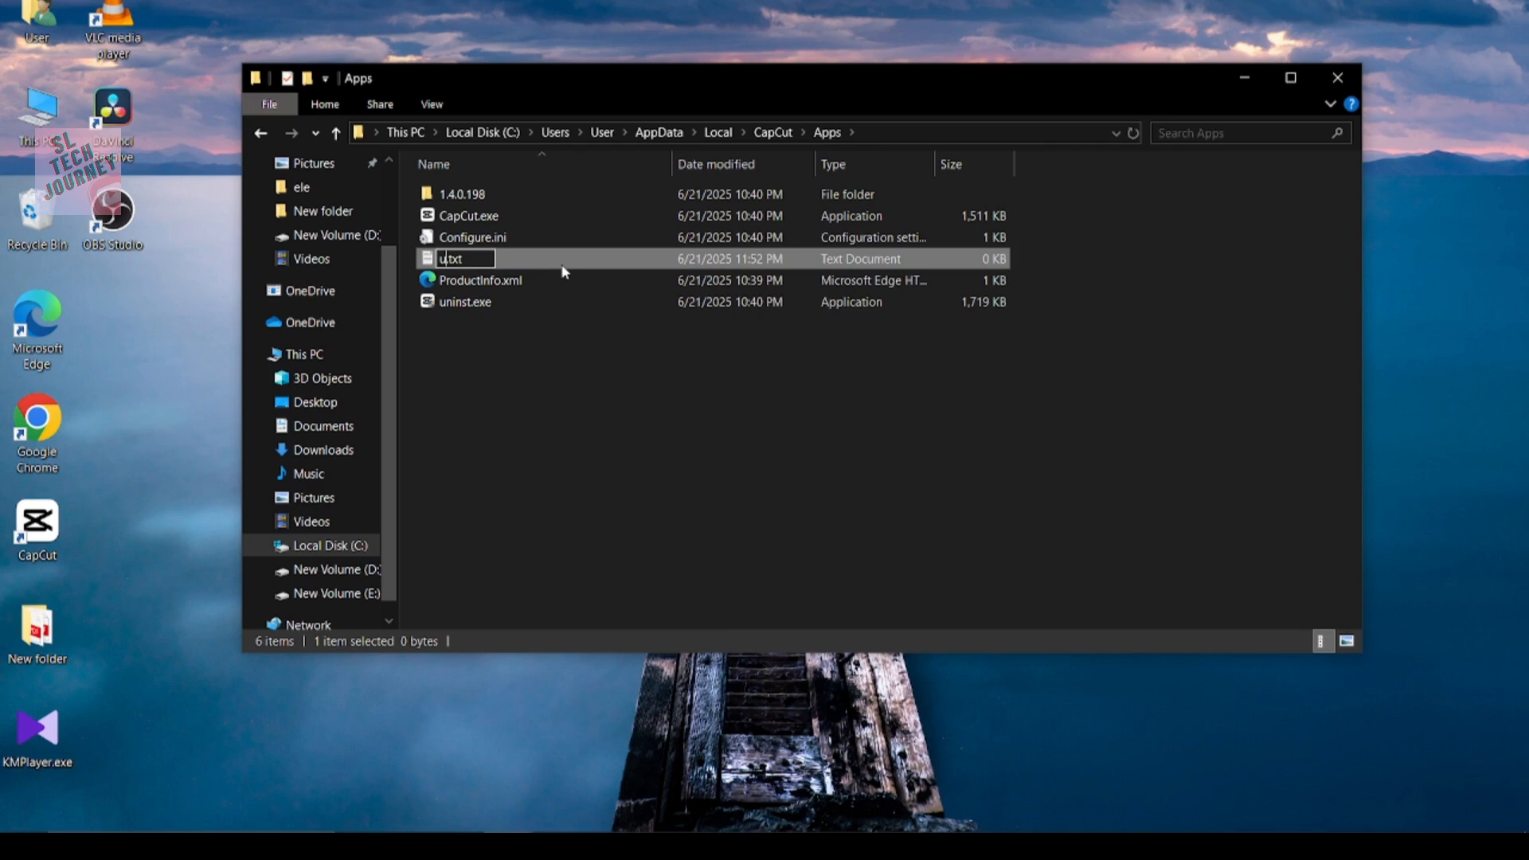
pyautogui.write('pdate')
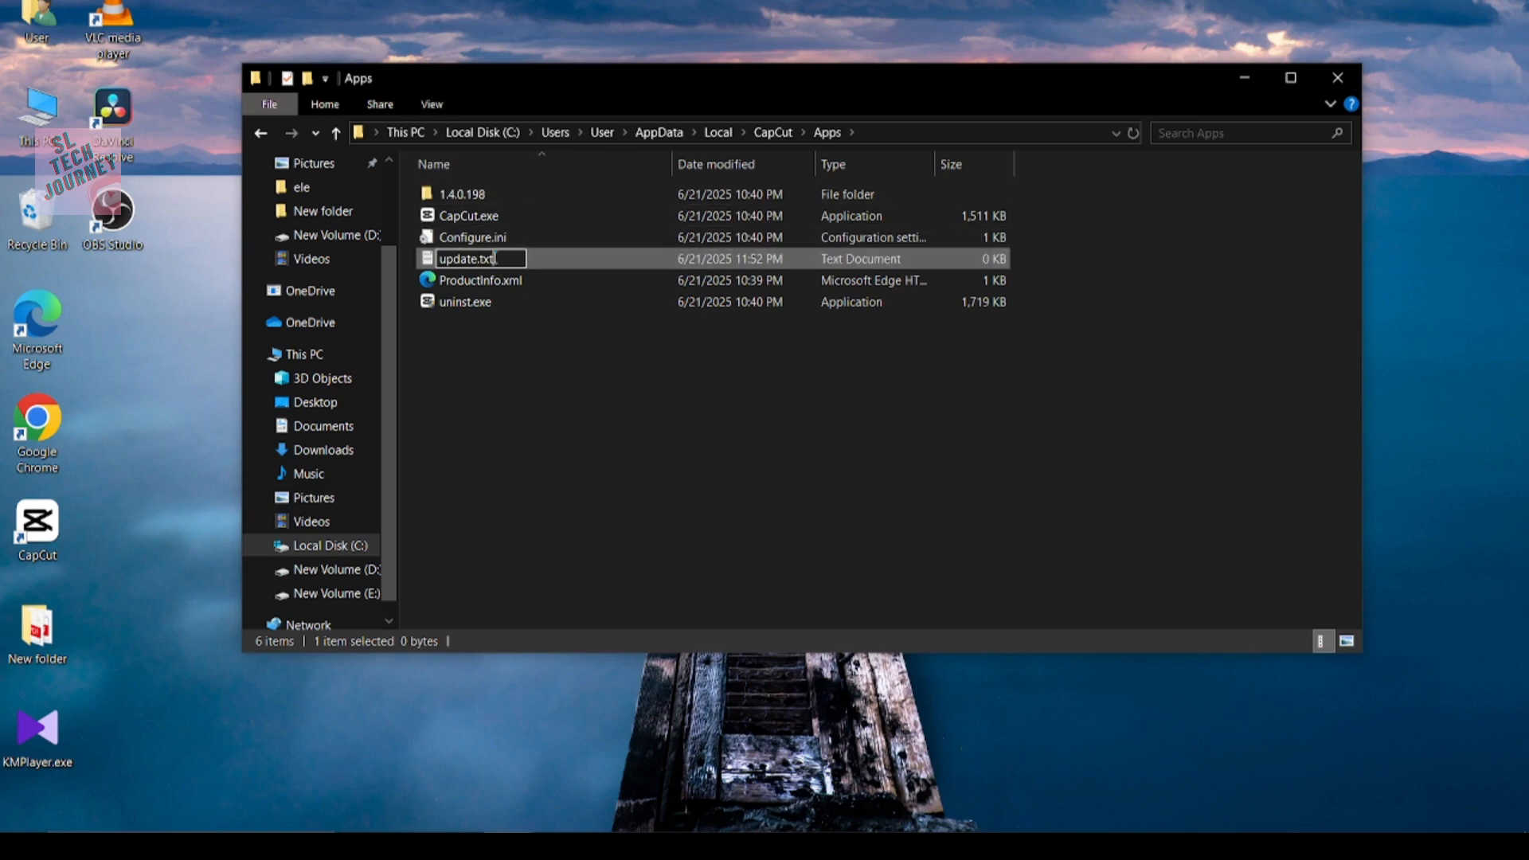
pyautogui.moveTo(496, 258); pyautogui.dragTo(481, 260)
pyautogui.press('BackSpace')
pyautogui.write('exe')
pyautogui.click(553, 262)
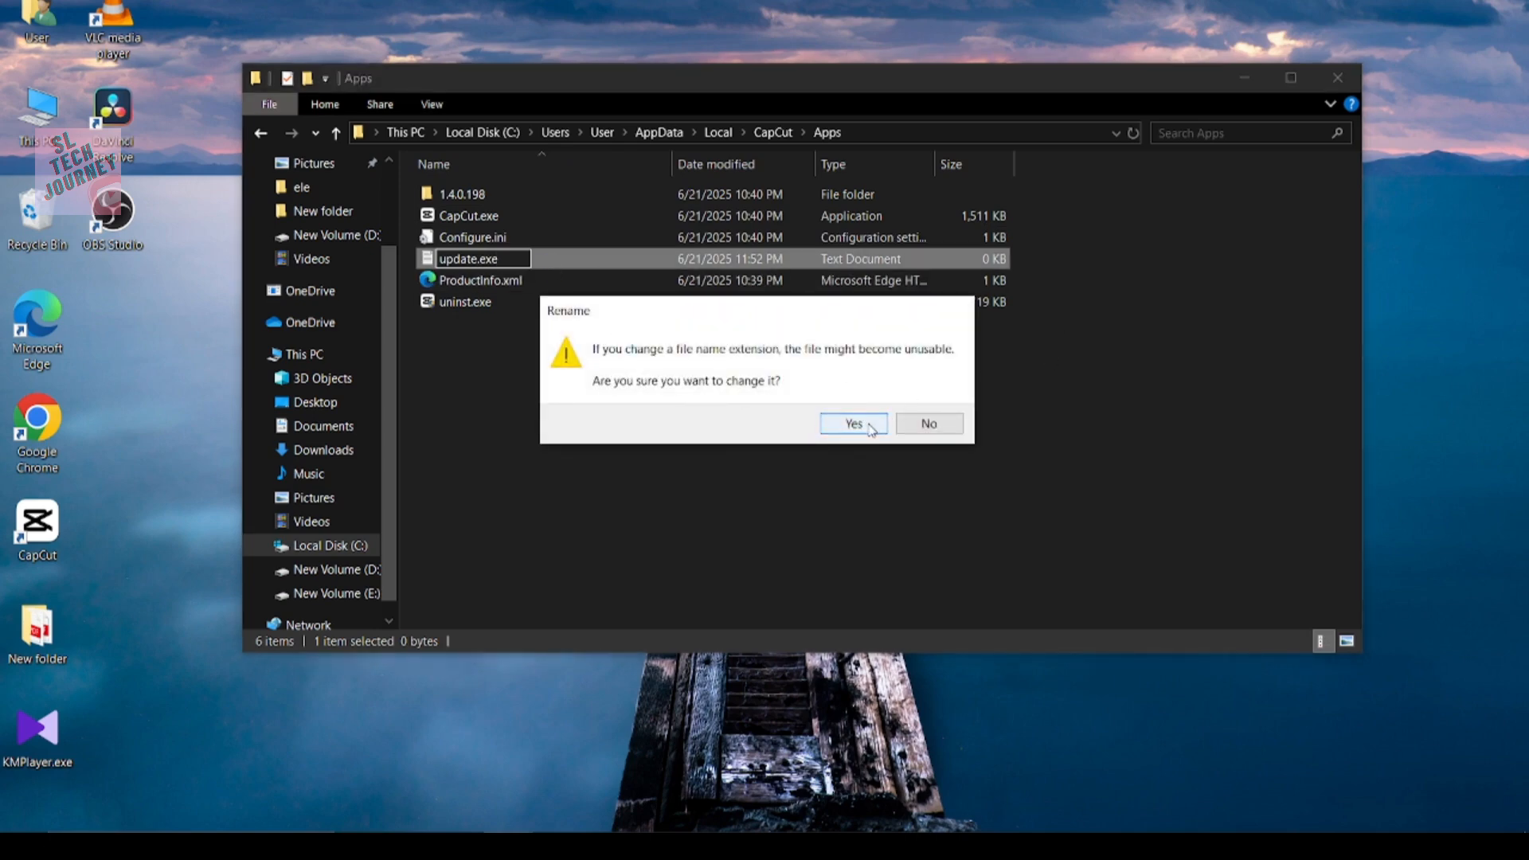
pyautogui.click(868, 424)
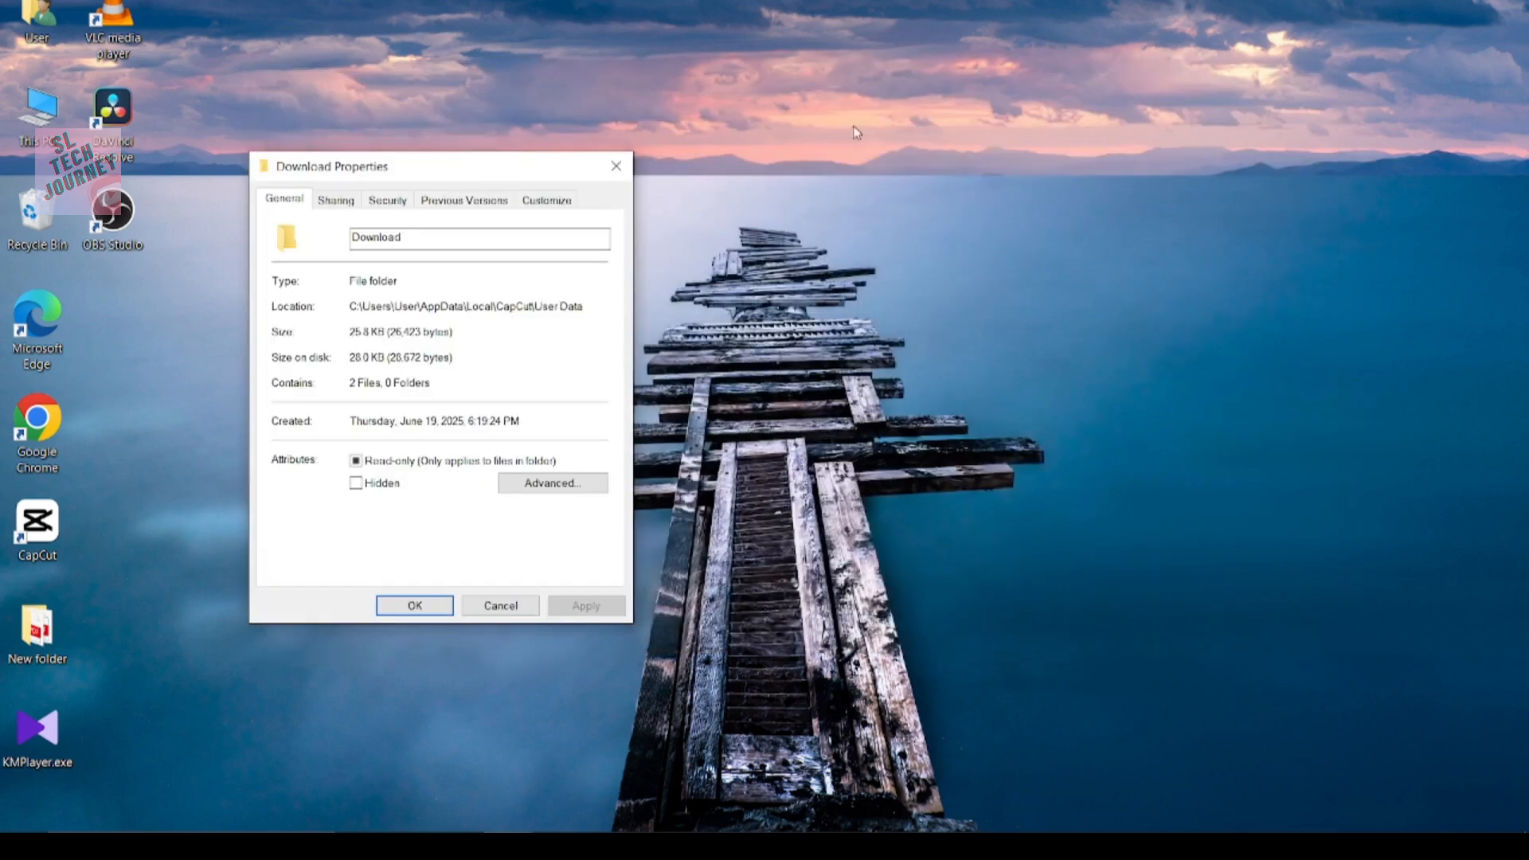
# Accept and close the properties of CapCut's Download folder
pyautogui.click(411, 605)
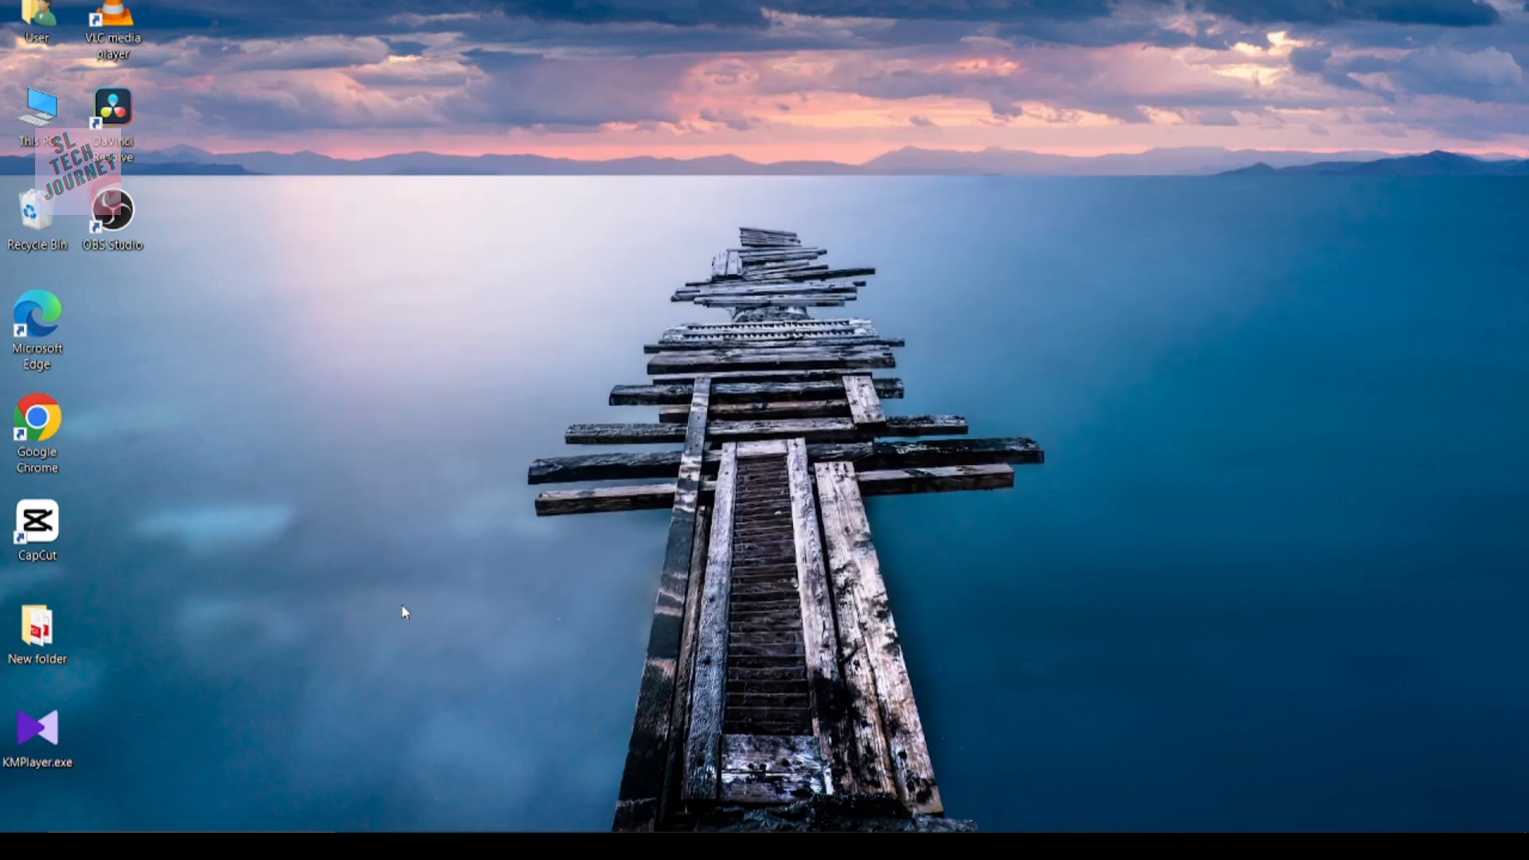